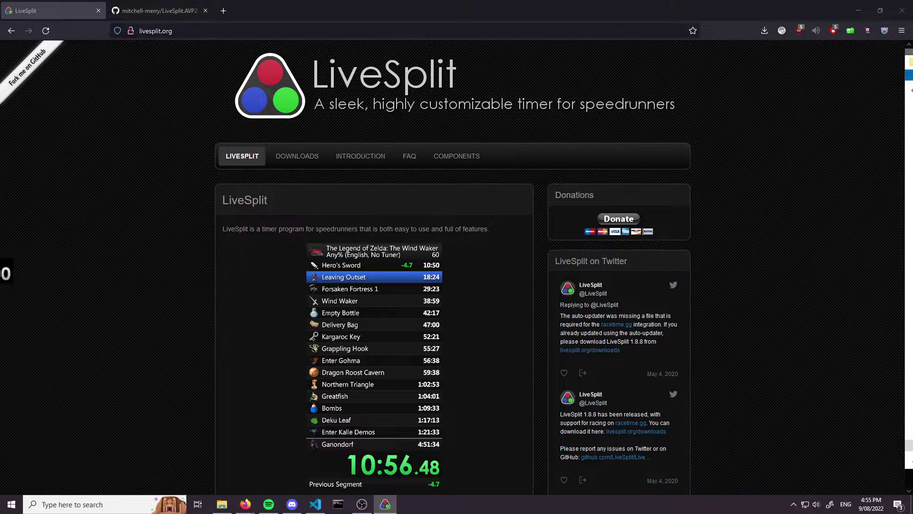
View the LiveSplit.AVP2 repository page and its address on GitHub, and return to the LiveSplit website
click(159, 8)
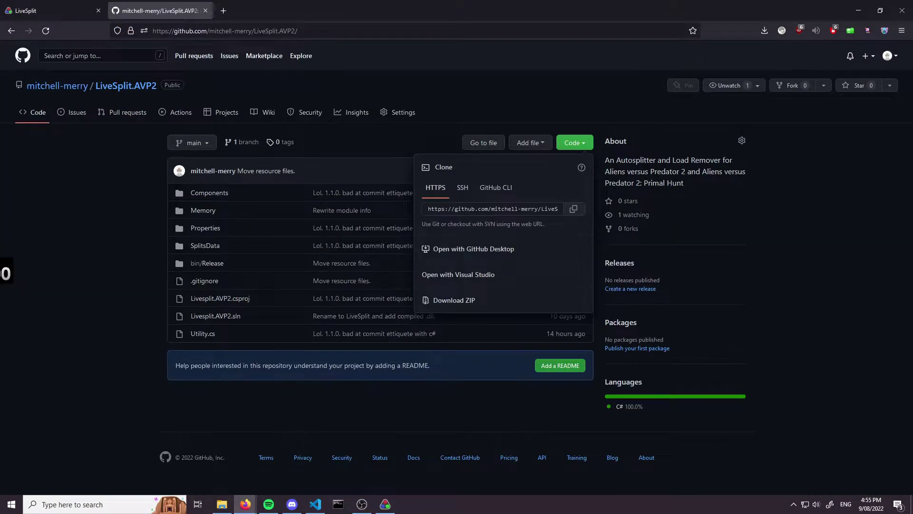
click(73, 241)
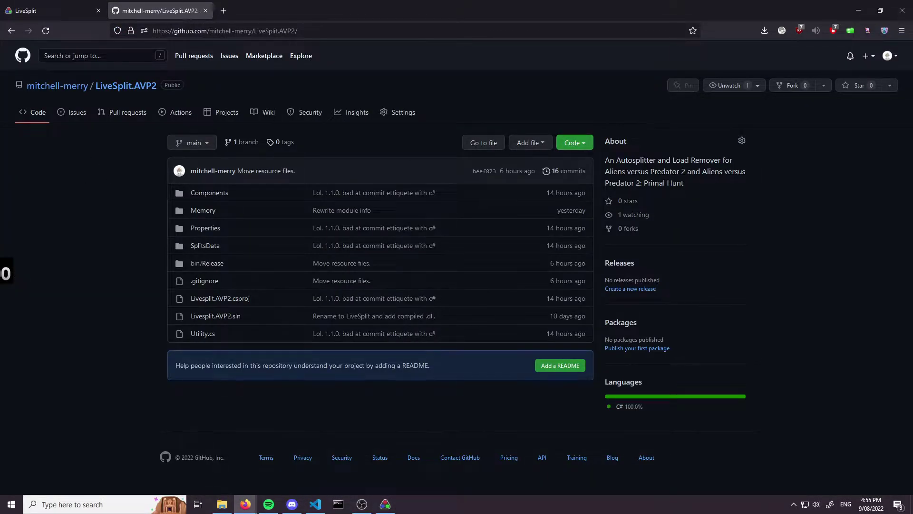
drag(211, 31, 148, 34)
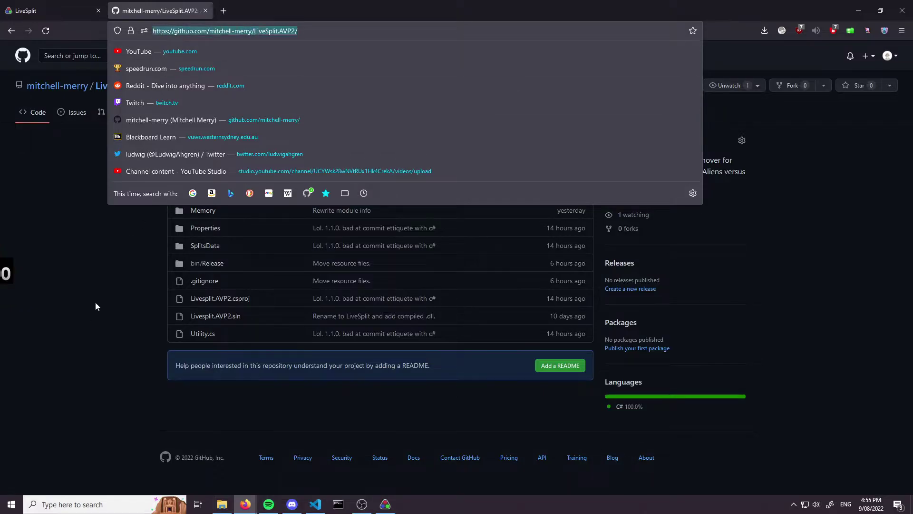
click(109, 335)
click(2, 4)
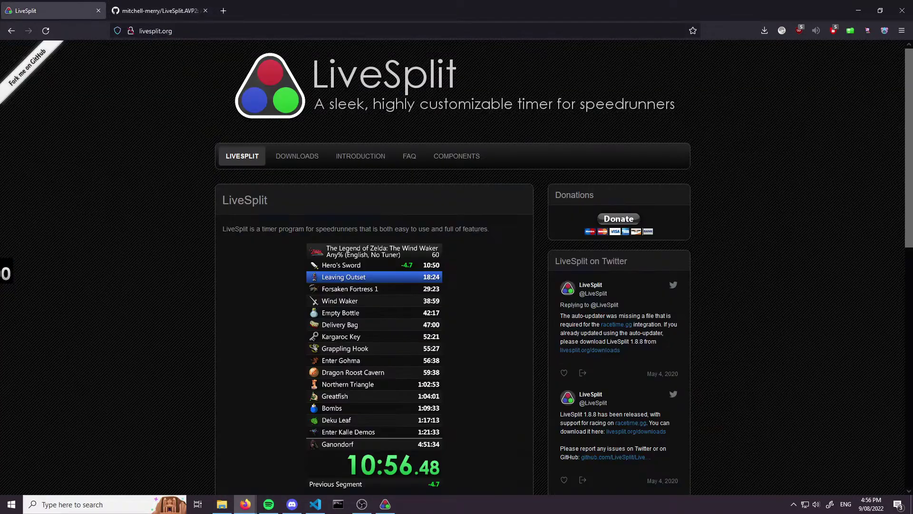
Bring the LiveSplit timer fully into view, add a Title component to its layout and place it above the Timer
drag(1, 278, 203, 216)
right_click(218, 210)
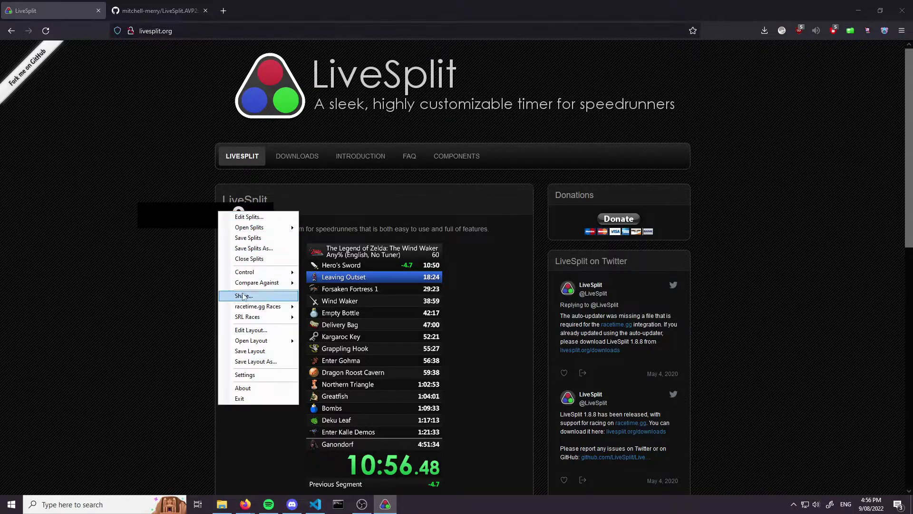
click(248, 331)
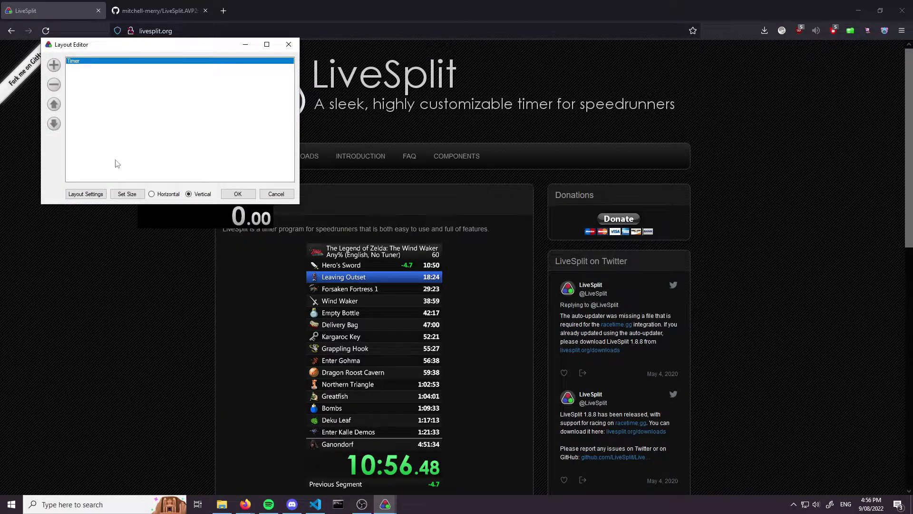
click(54, 69)
mouse_move(101, 101)
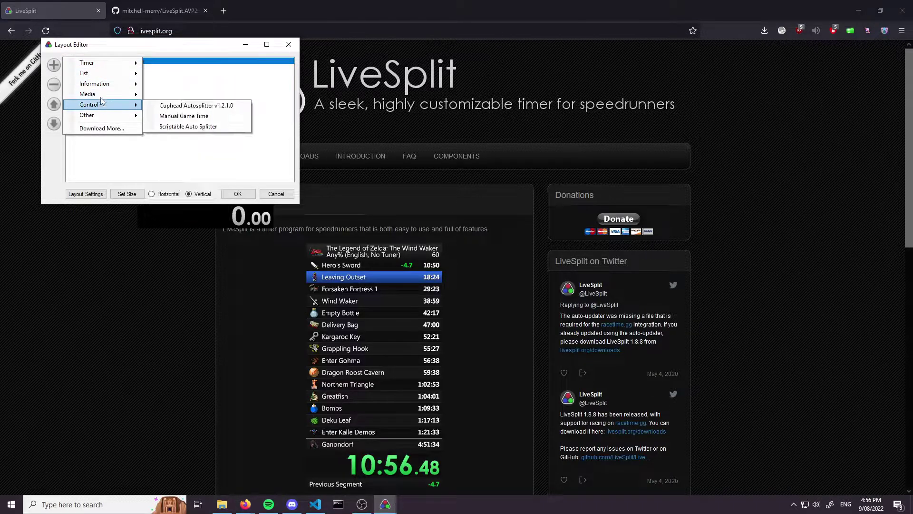
mouse_move(101, 83)
click(164, 179)
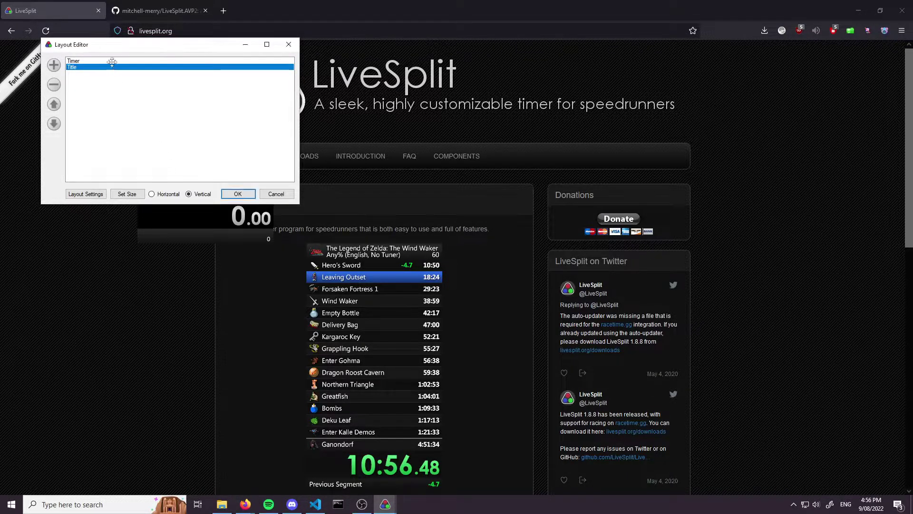
Add a Splits list component between the Title and Timer and accept the layout changes
click(54, 65)
mouse_move(90, 73)
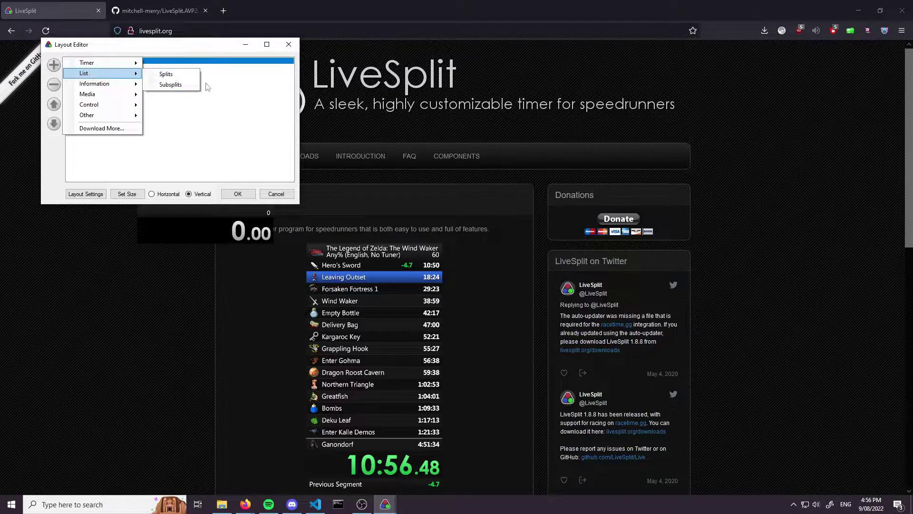
click(166, 74)
click(250, 194)
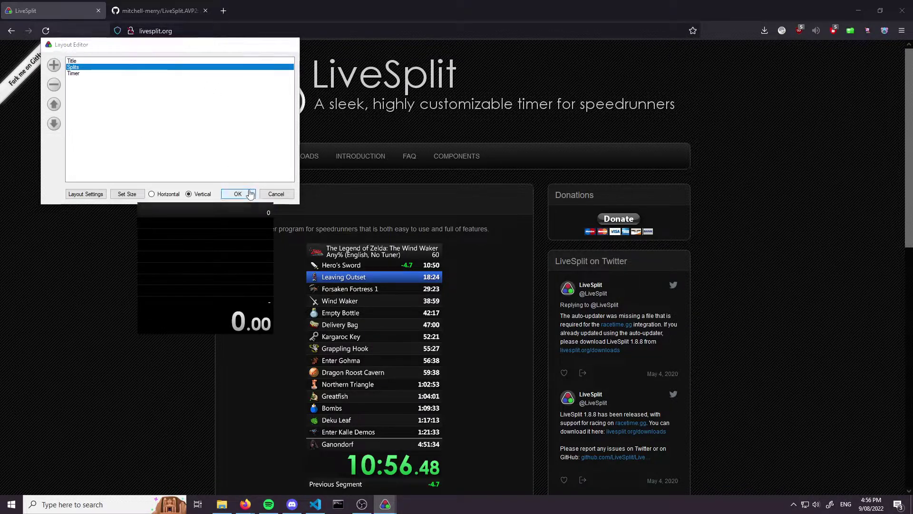
Set the timer to compare against Game Time and reposition the timer window over the web page
drag(205, 230, 233, 235)
right_click(228, 262)
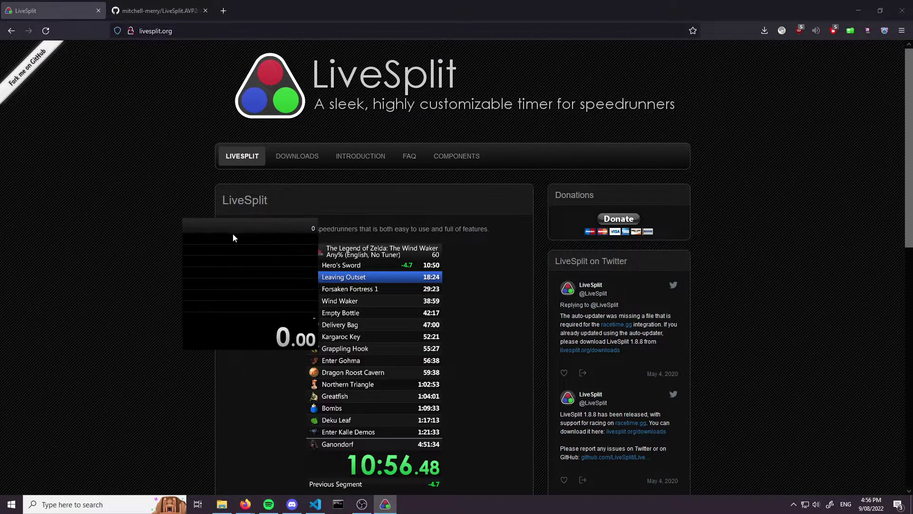
right_click(291, 308)
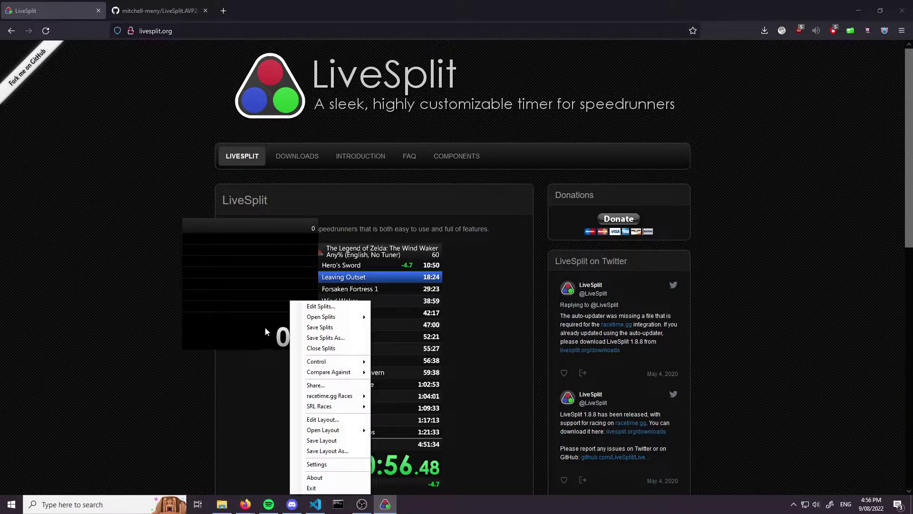
mouse_move(352, 374)
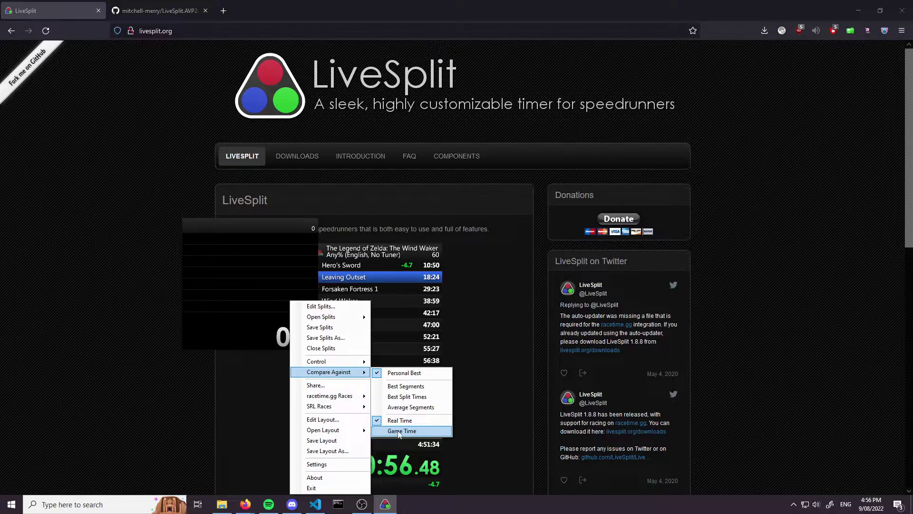
click(399, 434)
drag(263, 294, 280, 288)
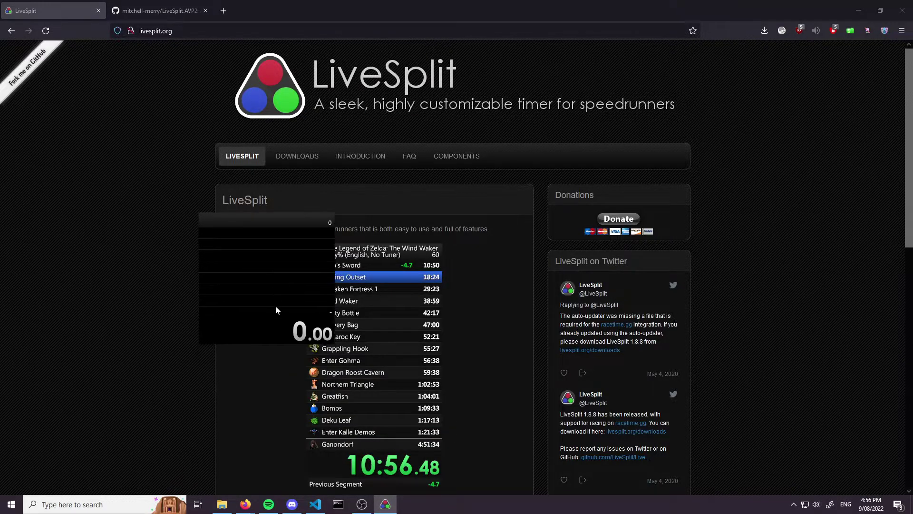
Open the splits for editing and set the game name to Aliens versus Predator 2
right_click(275, 283)
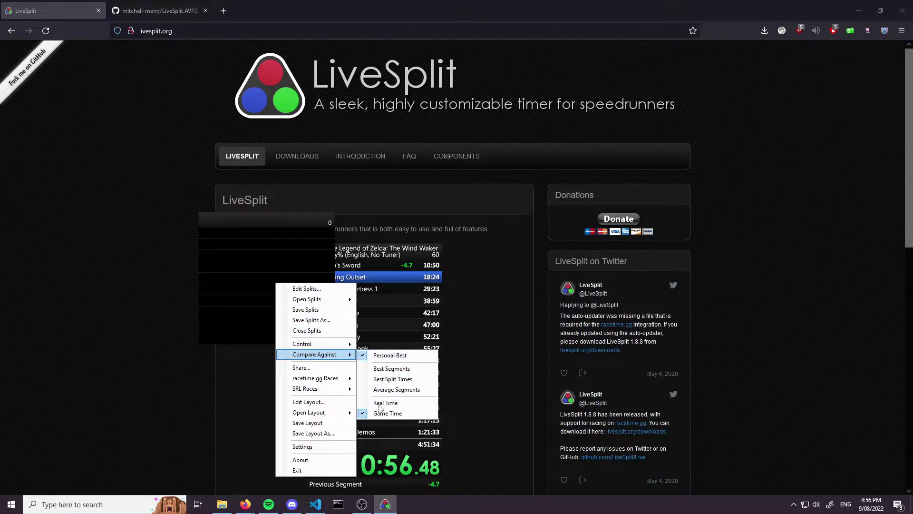
click(311, 289)
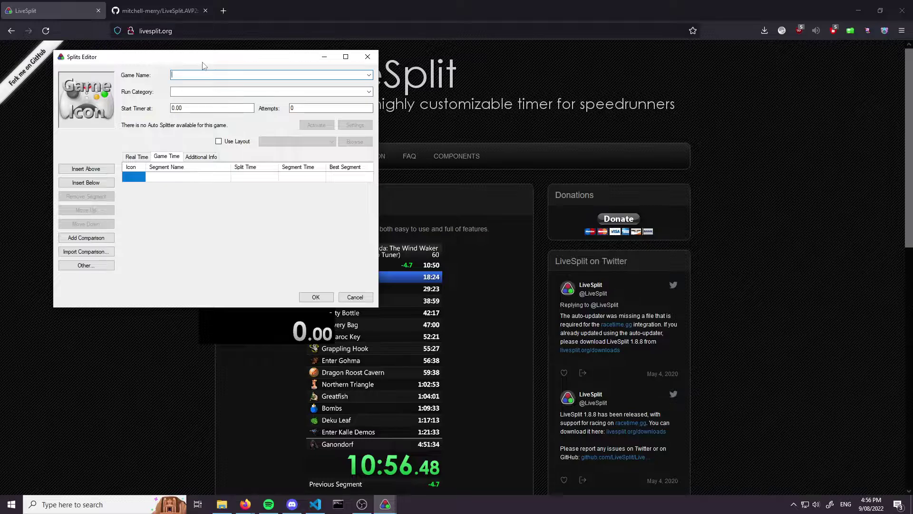
text(Aliens versus)
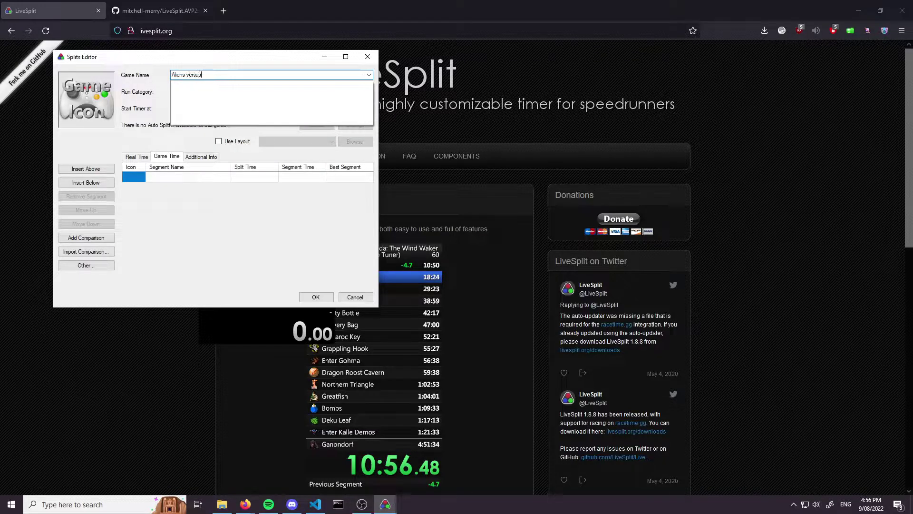
text( Predator 2)
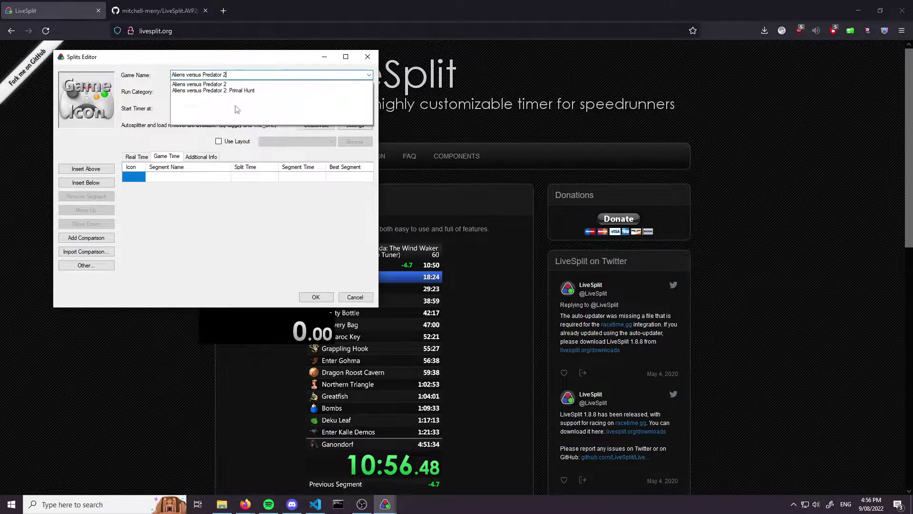
Enable Use Layout for the splits and deactivate the game's autosplitter
click(218, 141)
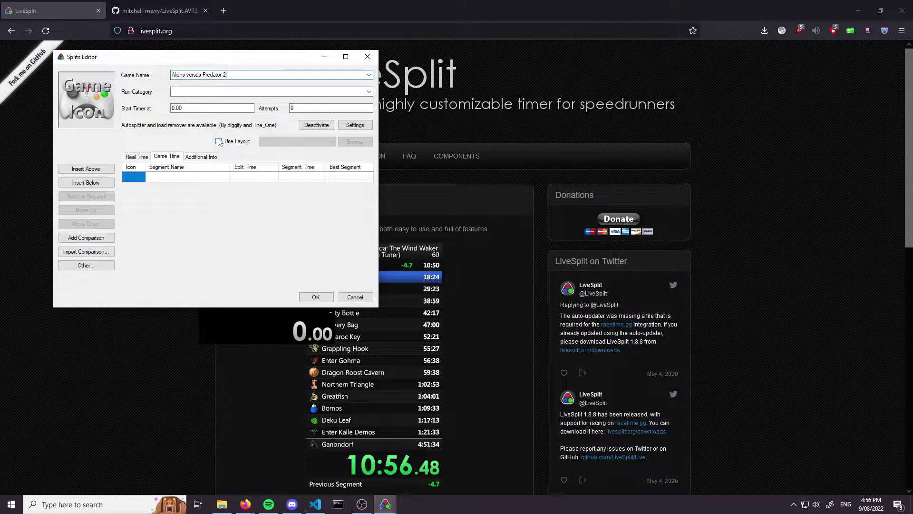
click(311, 126)
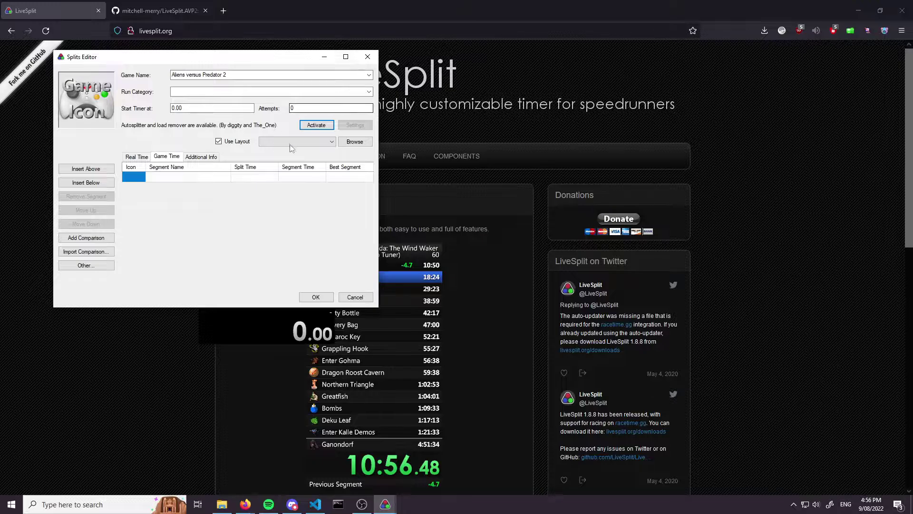
Set the run category to Alien and activate the autosplitter and load remover
click(296, 94)
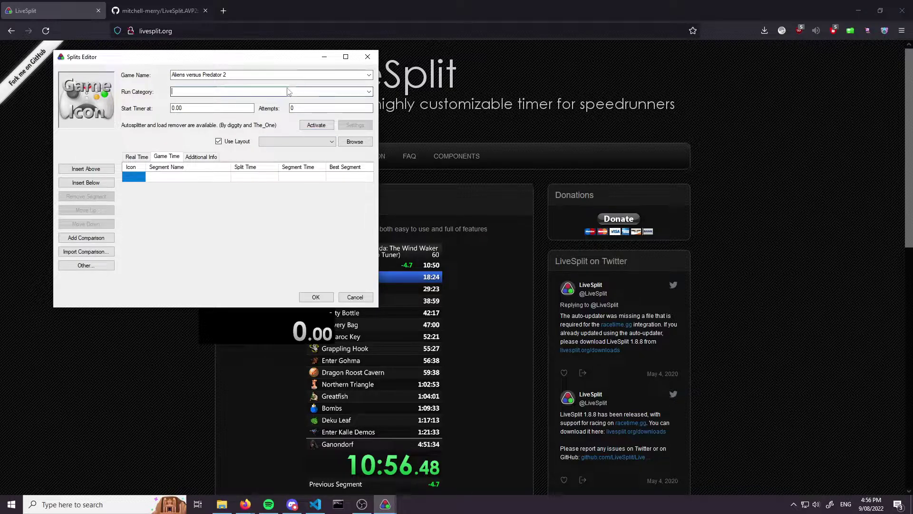
text(Alien)
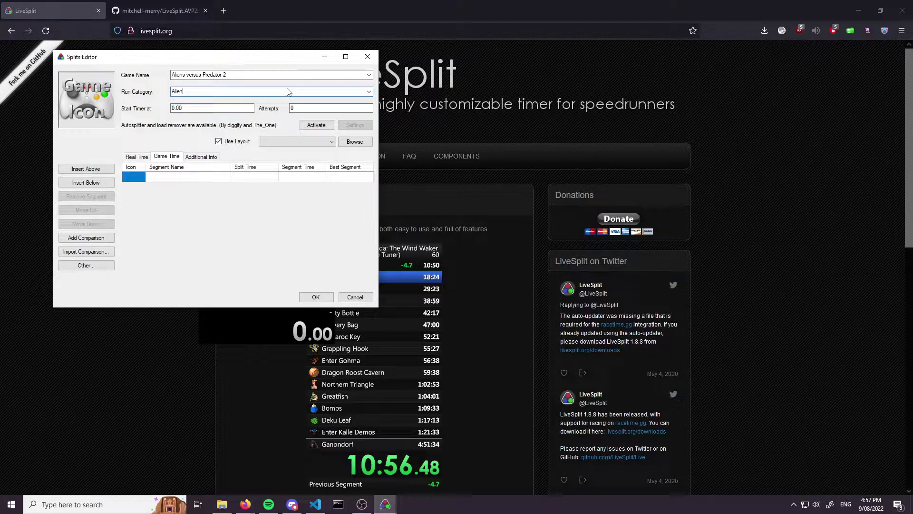
click(369, 92)
click(184, 112)
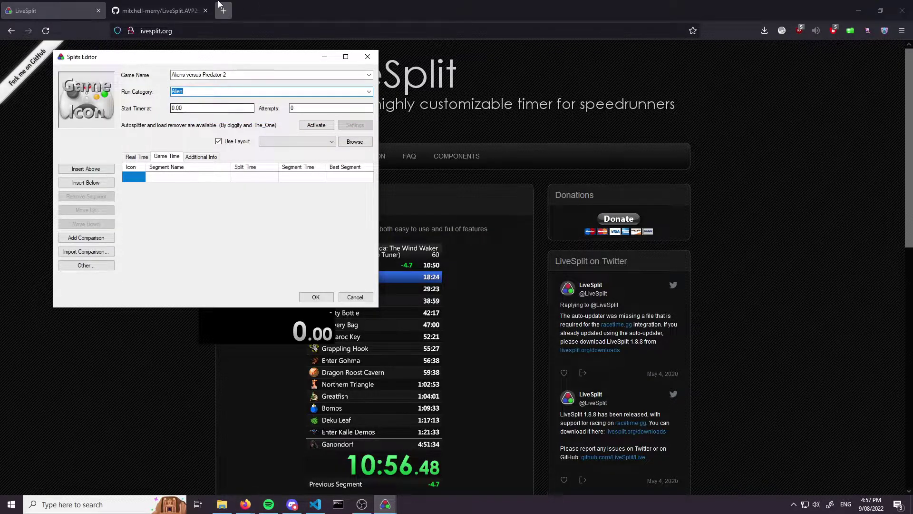
click(316, 125)
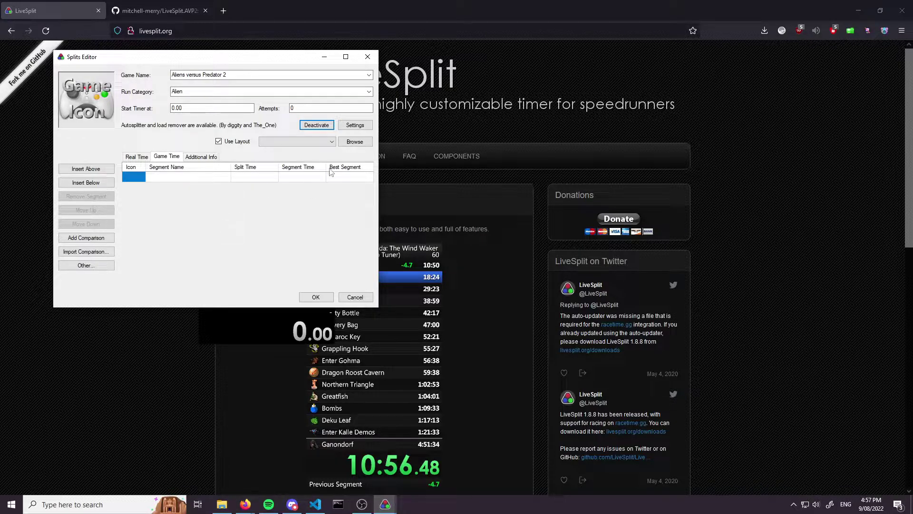
Examine the autosplitter's component settings for adding splits and the Real Time segment list
click(352, 129)
drag(168, 72, 279, 75)
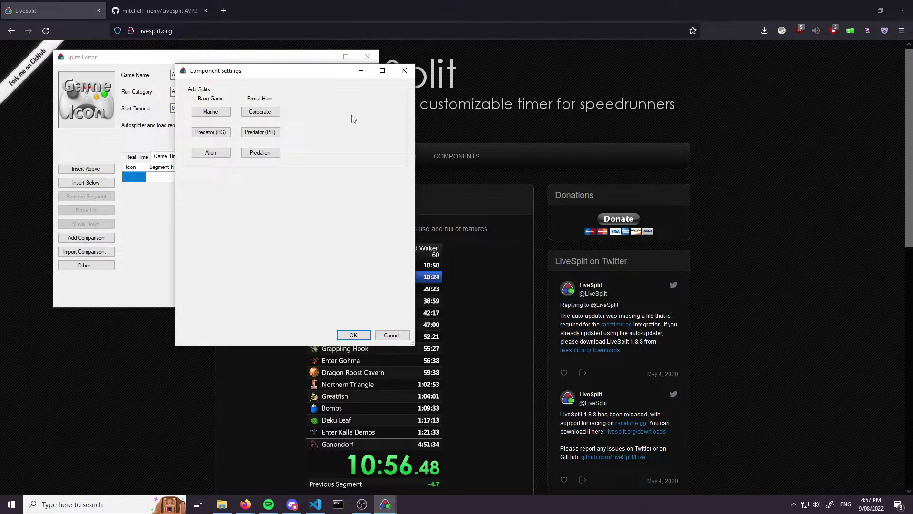
click(353, 334)
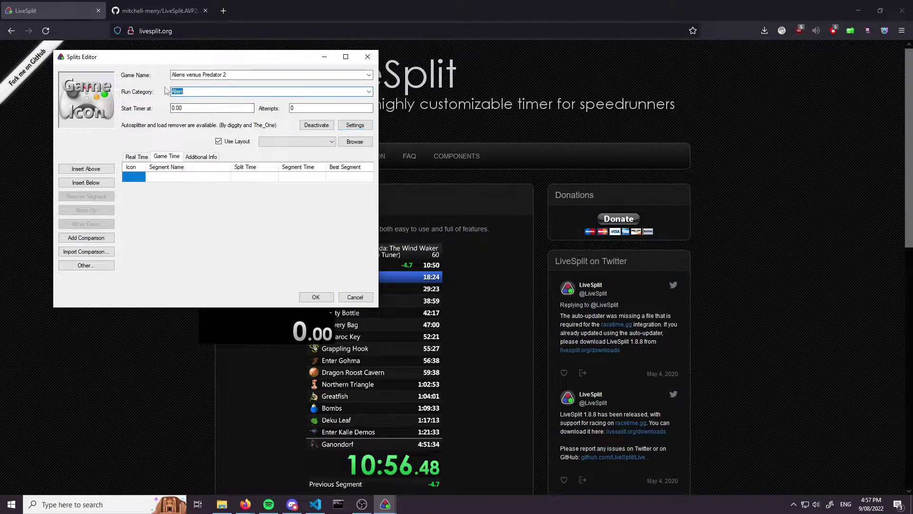
click(137, 157)
click(172, 176)
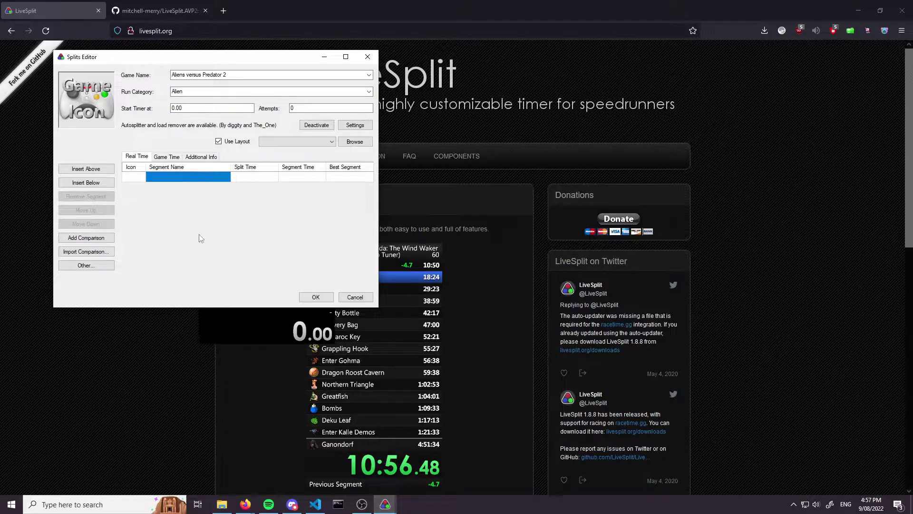
click(355, 124)
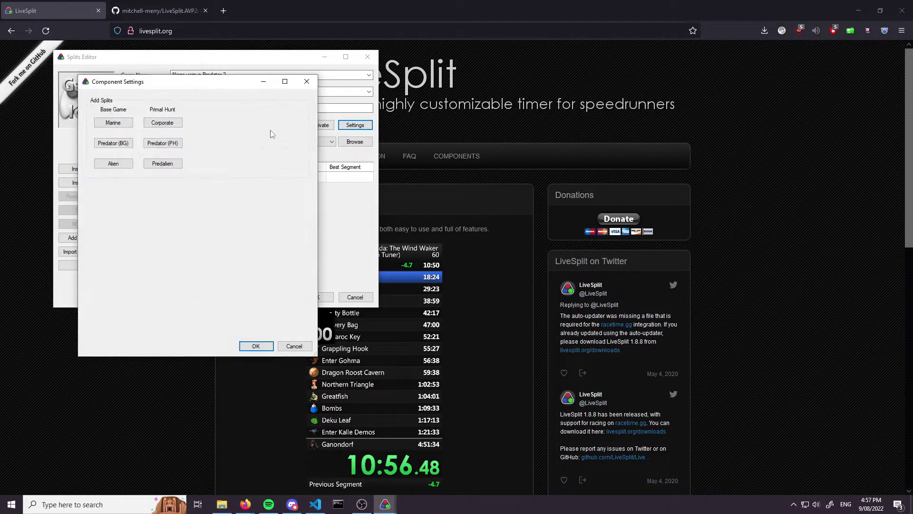
click(307, 82)
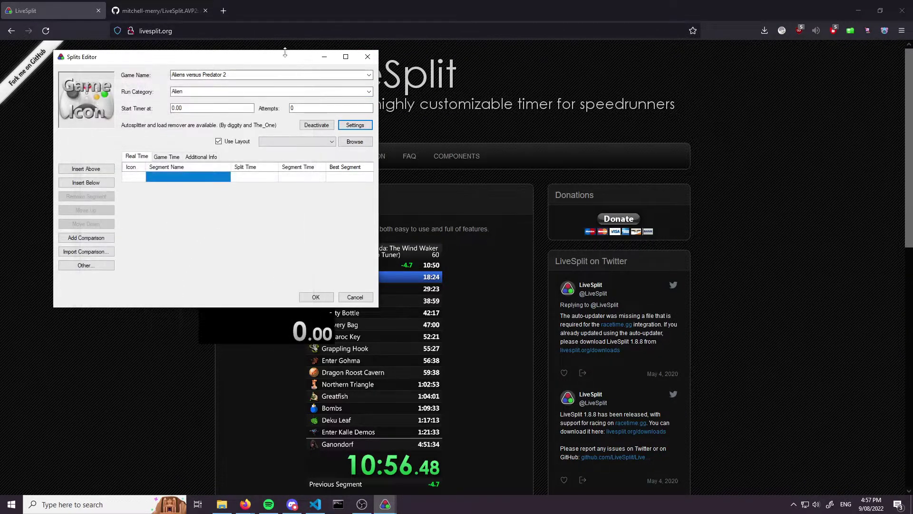
Move the splits editor clear of the timer and add the base game Alien splits from the autosplitter settings as regular splits
drag(306, 56, 646, 28)
click(694, 96)
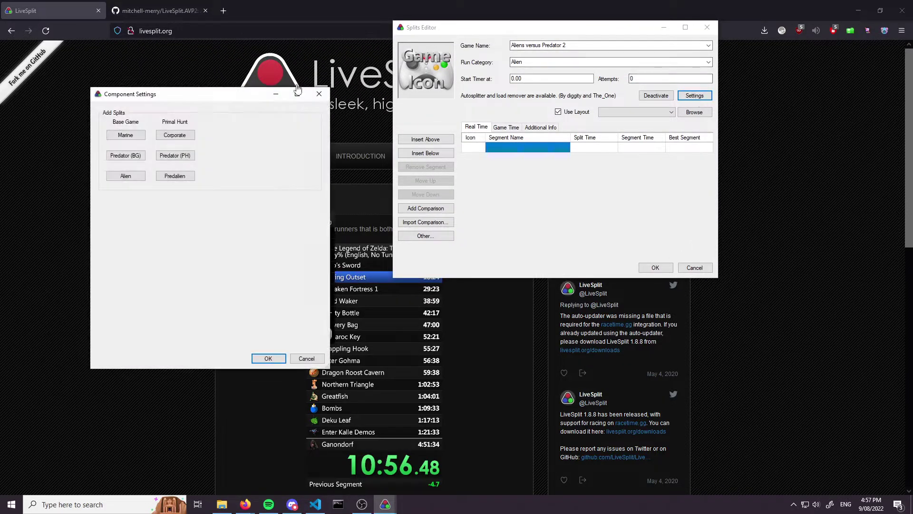
drag(214, 94, 546, 55)
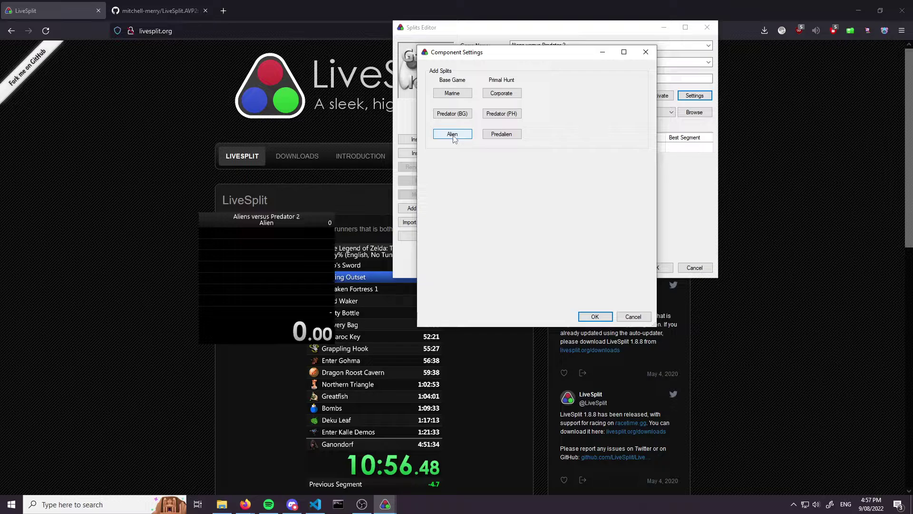
click(452, 137)
drag(241, 102, 374, 119)
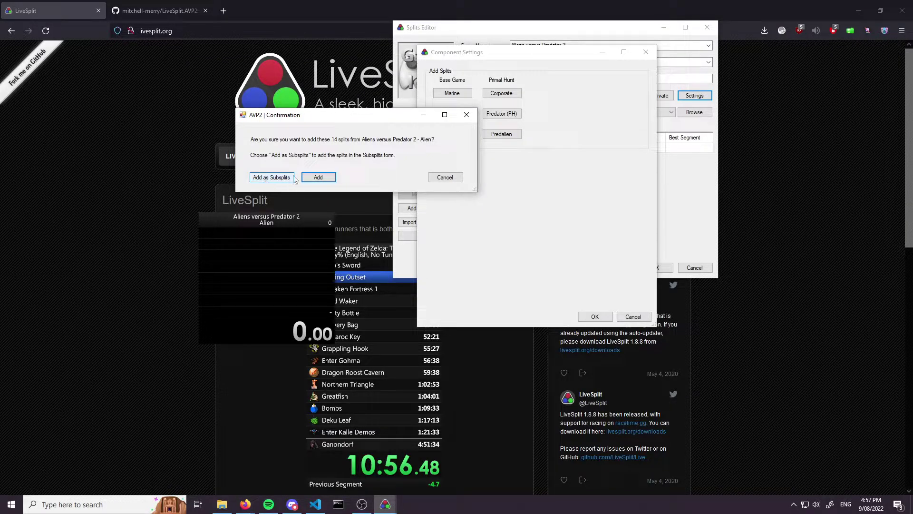
click(329, 180)
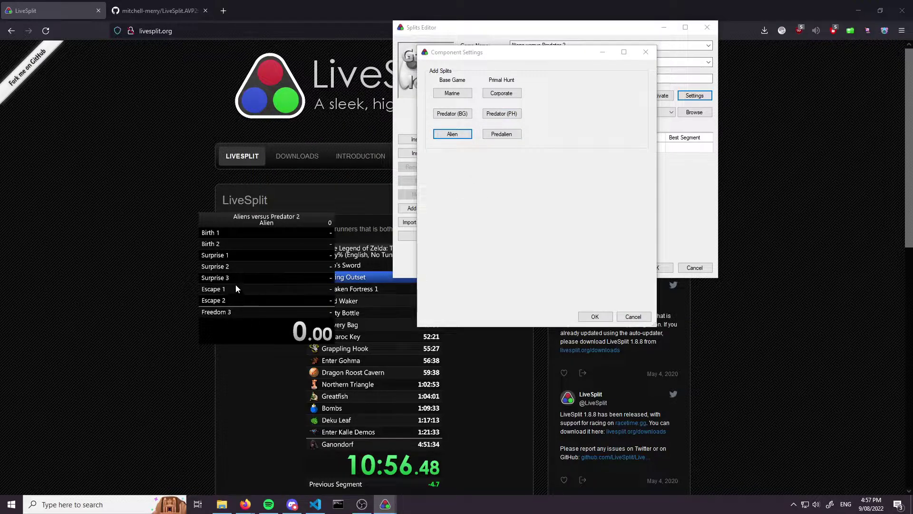
Look through the Alien splits on the timer and accept the component settings and the splits edits
scroll(235, 282, down, 6)
scroll(232, 271, up, 6)
click(592, 316)
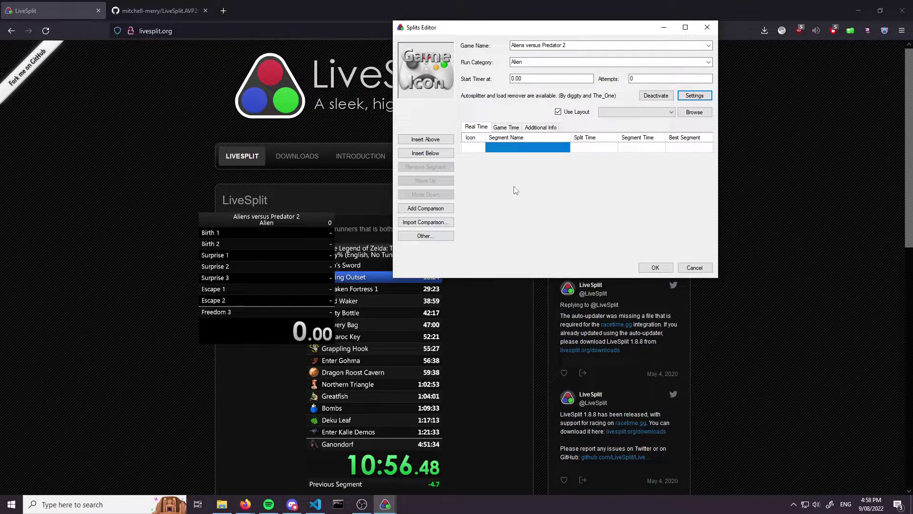
click(655, 267)
Check the Alien segment list in the splits editor, move the editor clear of the timer and accept it
right_click(325, 289)
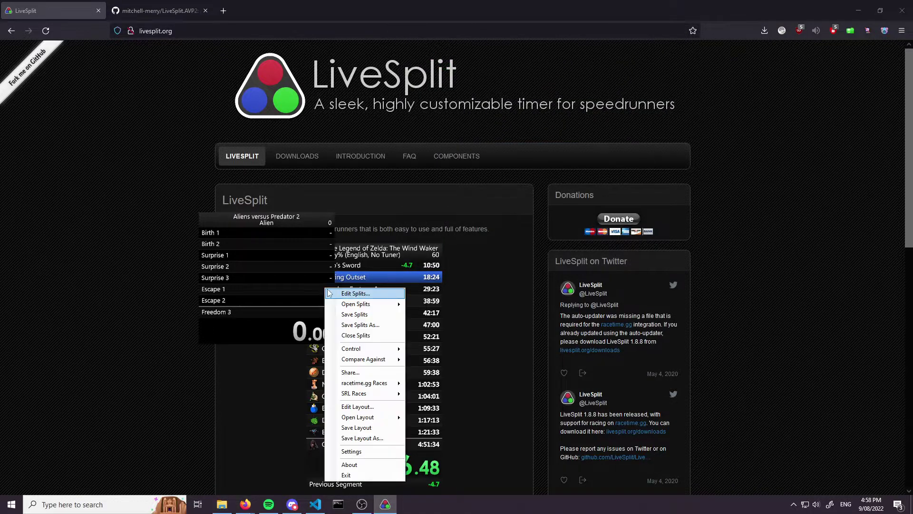
click(347, 292)
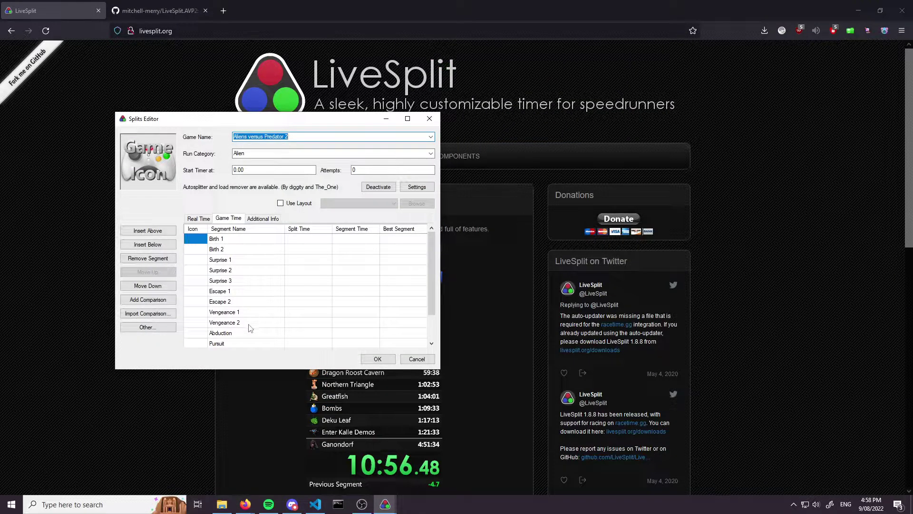
scroll(250, 328, down, 2)
scroll(265, 308, up, 2)
drag(320, 120, 481, 65)
click(538, 304)
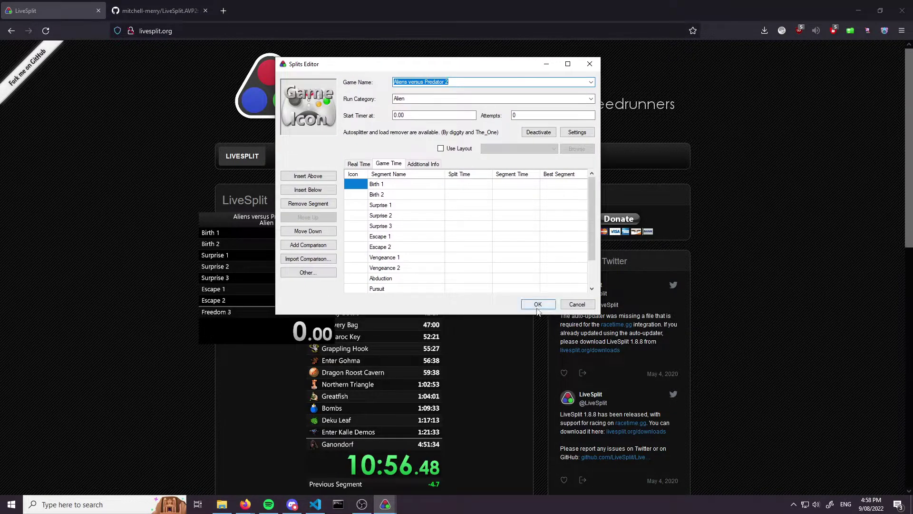
Launch Aliens vs. Predator 2, skip its intro video and place the timer beside the game's picture
drag(266, 328, 665, 234)
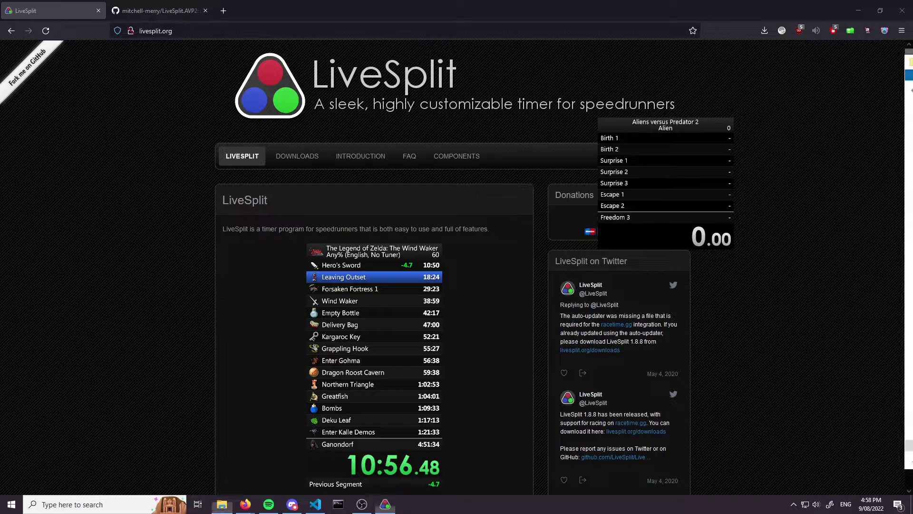
click(554, 204)
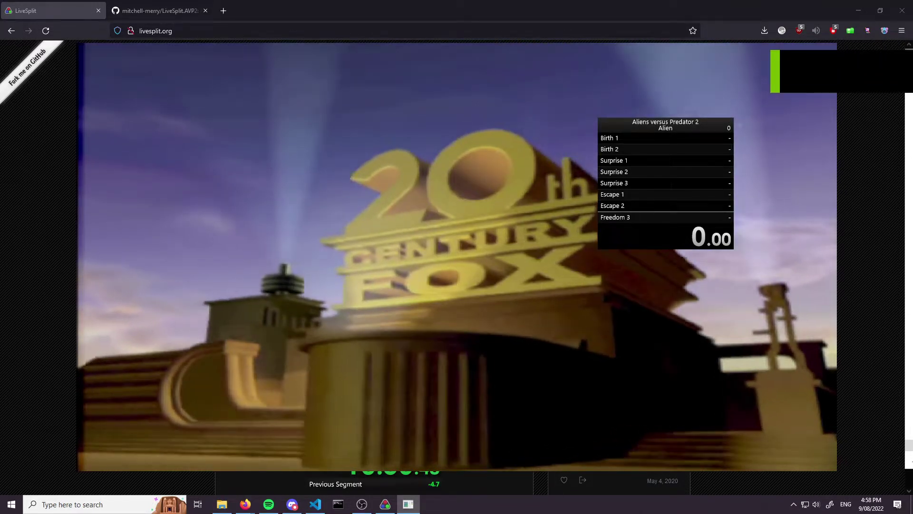
drag(695, 238, 705, 240)
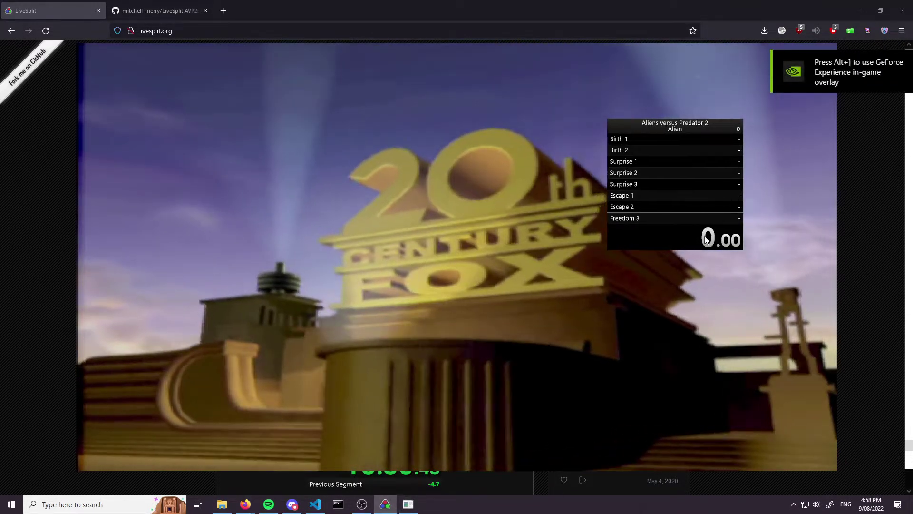
drag(683, 150, 821, 125)
click(542, 240)
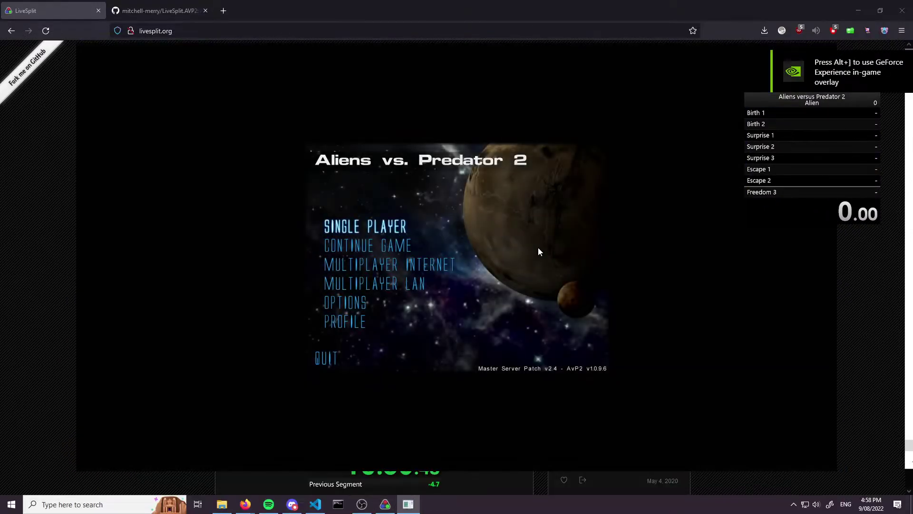
Start the single-player Alien mission Birth on Easy difficulty, and abort the game once it is running
click(373, 235)
click(352, 295)
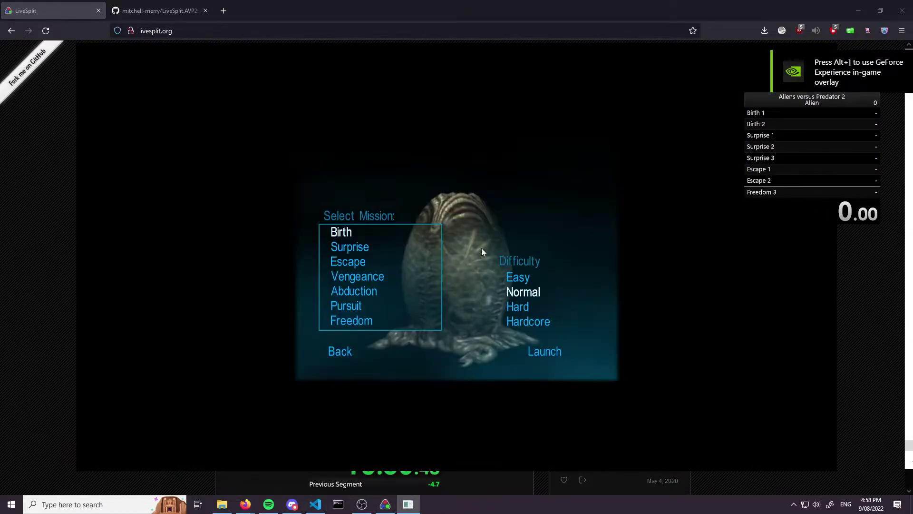
click(514, 276)
click(544, 351)
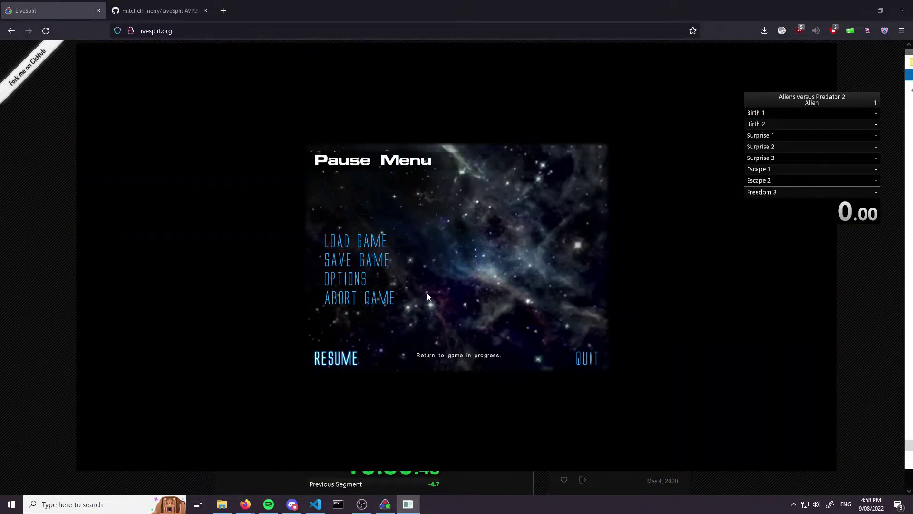
click(390, 304)
click(444, 306)
Bring the timer over the game and set the splits' run category to All Campaigns
drag(814, 128, 344, 221)
right_click(346, 224)
click(339, 265)
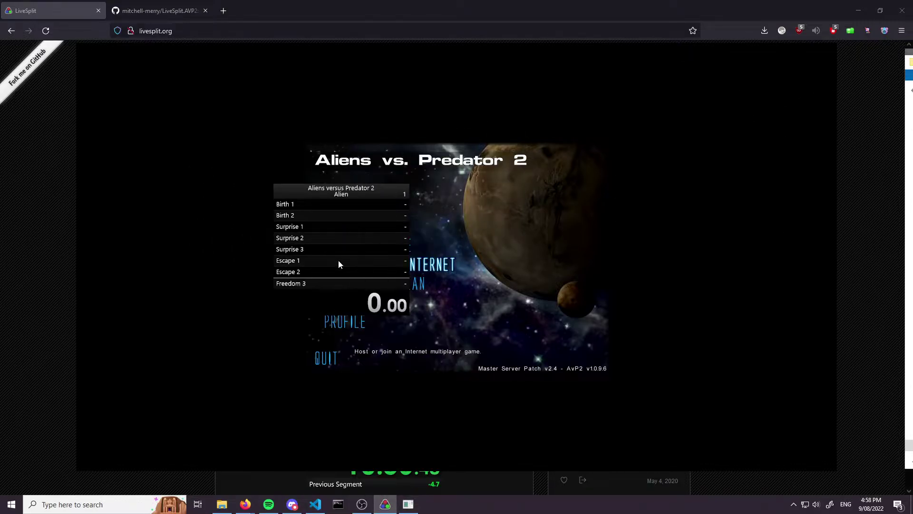
click(161, 56)
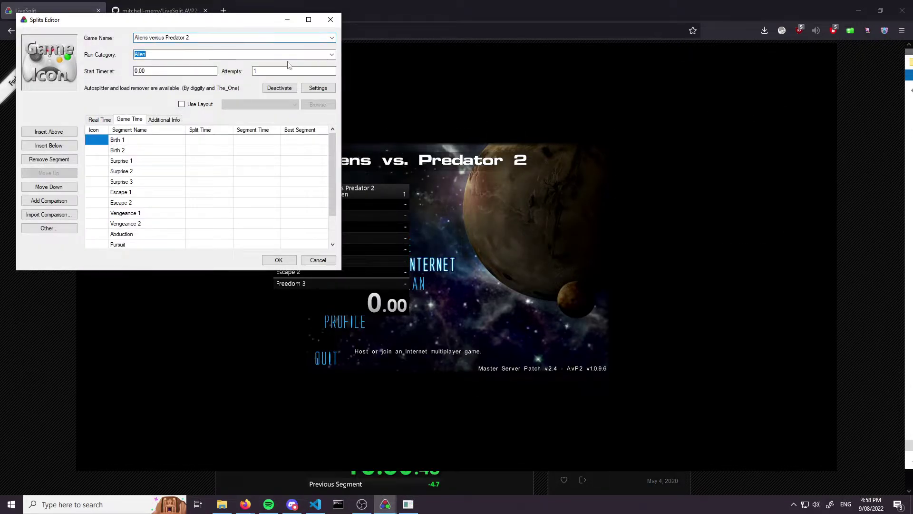
text(All Campaigns)
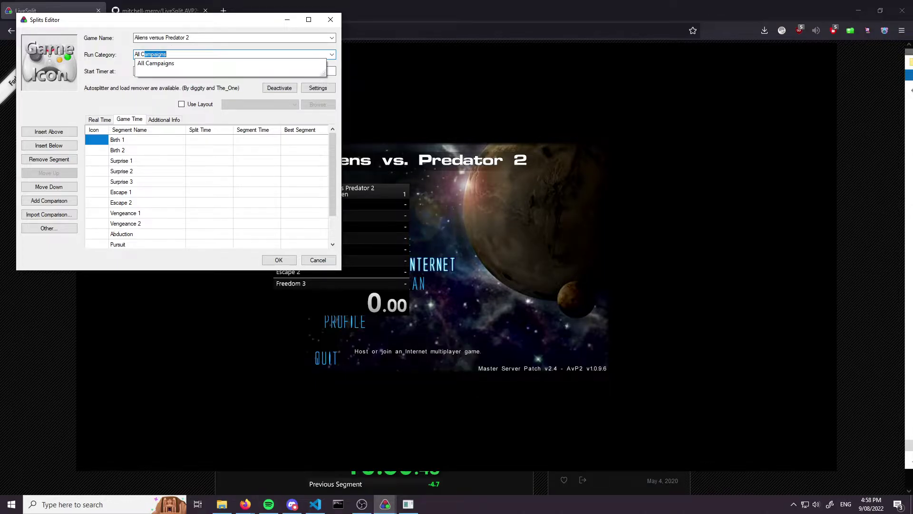
key(Tab)
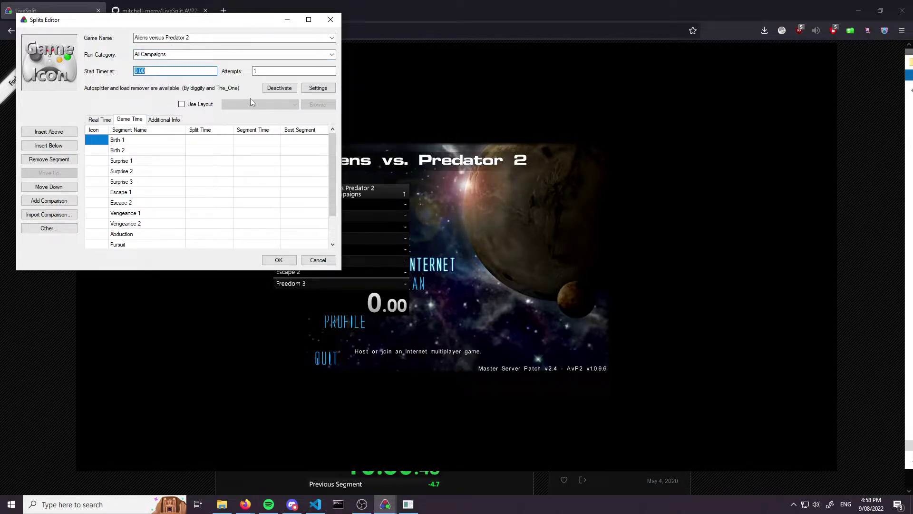
click(278, 259)
right_click(297, 228)
click(328, 347)
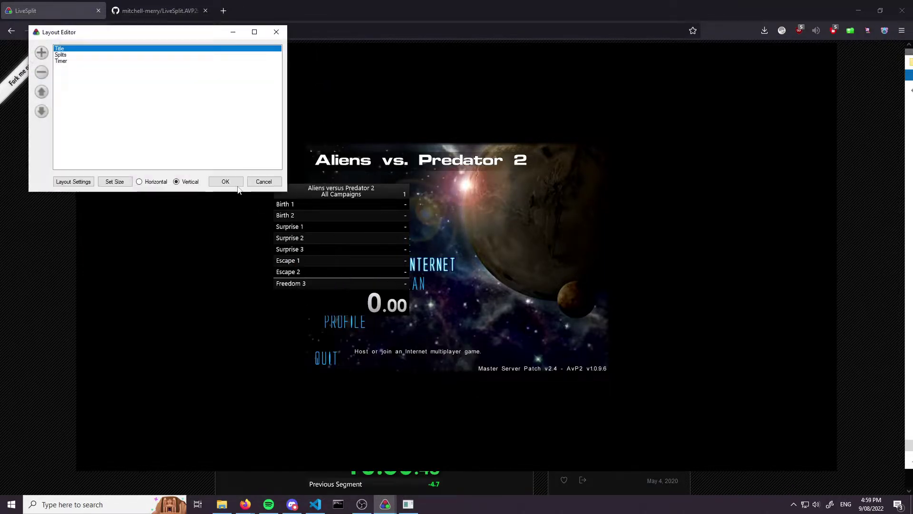
click(263, 180)
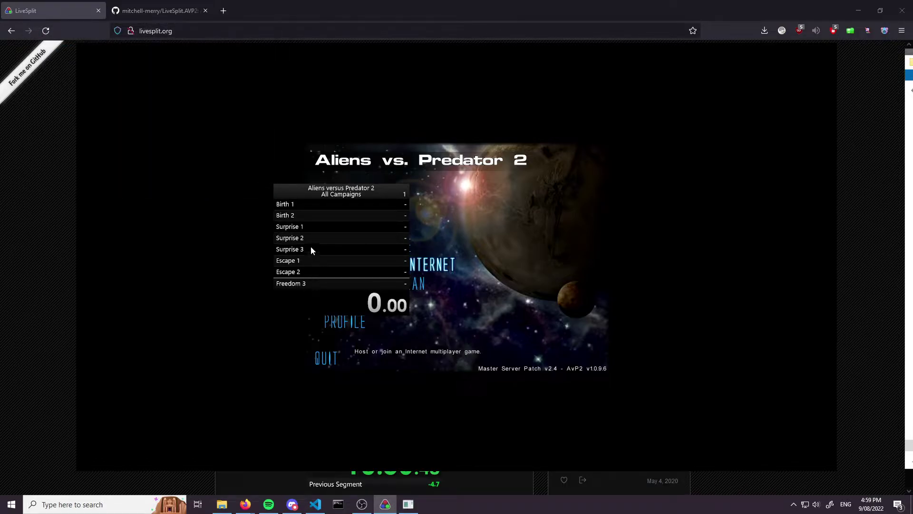
scroll(312, 250, down, 5)
scroll(307, 266, up, 5)
Replace the layout's Splits component with the Subsplits list component and accept the layout
right_click(299, 223)
click(329, 336)
click(71, 67)
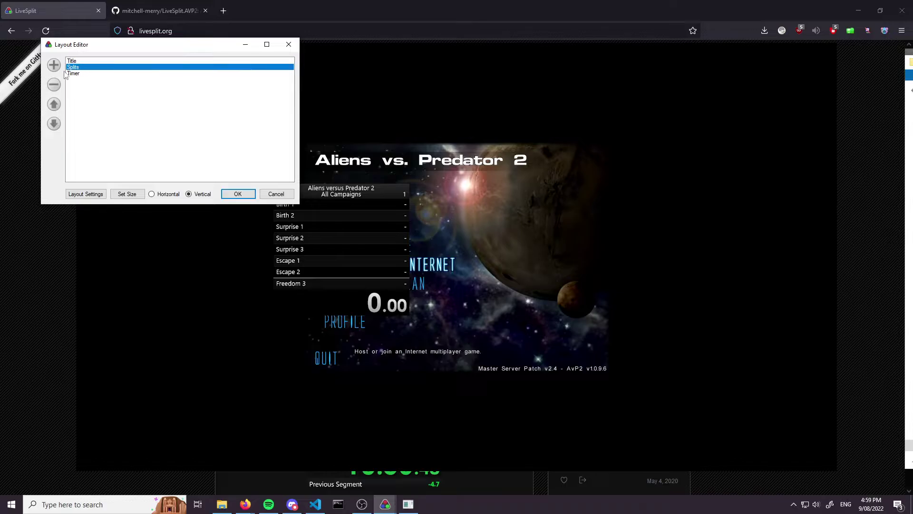
click(54, 84)
click(53, 65)
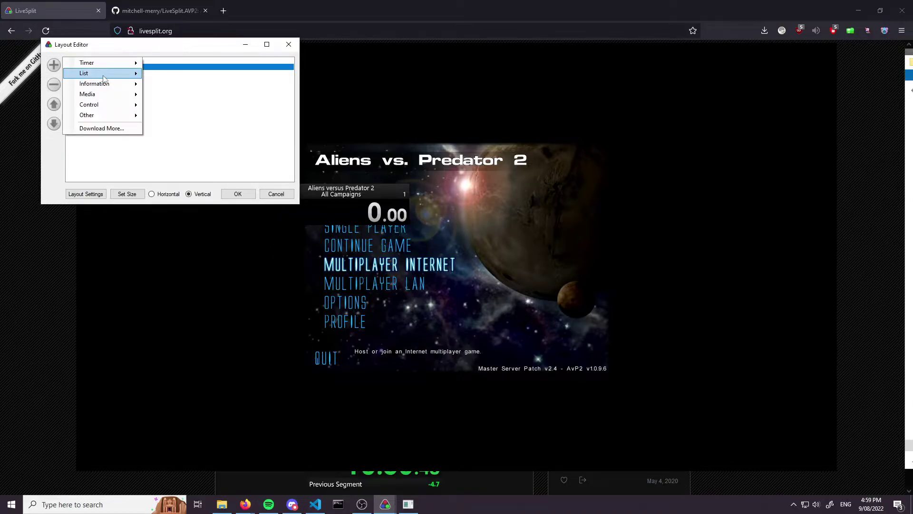
mouse_move(104, 73)
click(164, 84)
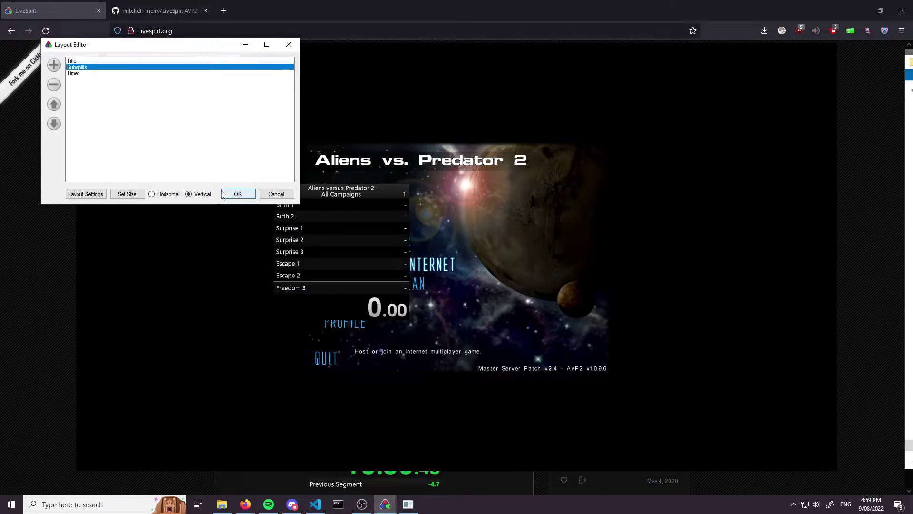
click(237, 194)
Remove all existing Alien segments from the All Campaigns splits in the splits editor
right_click(316, 250)
click(333, 256)
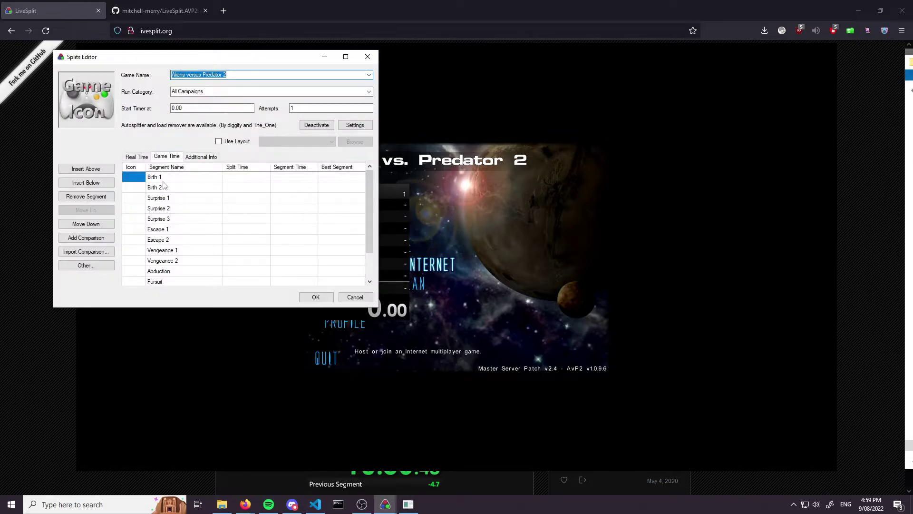
drag(176, 184, 184, 326)
click(87, 197)
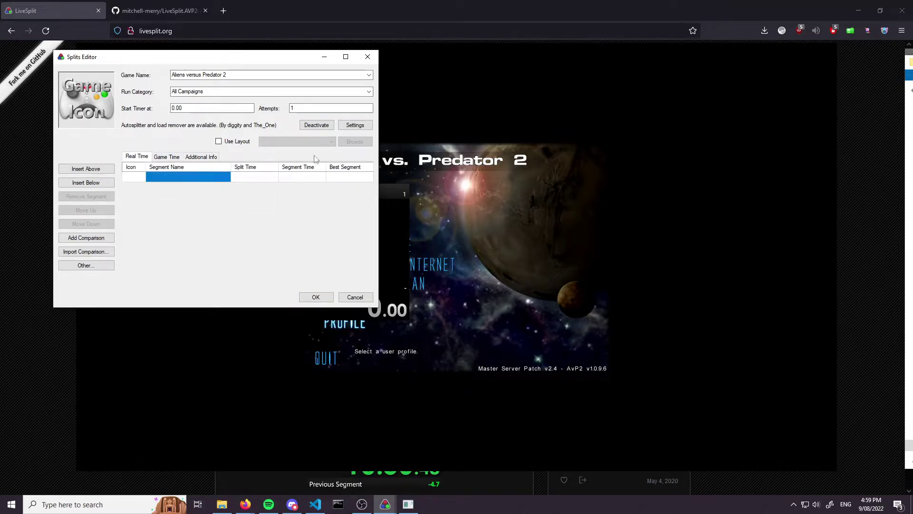
click(364, 129)
drag(91, 76, 300, 83)
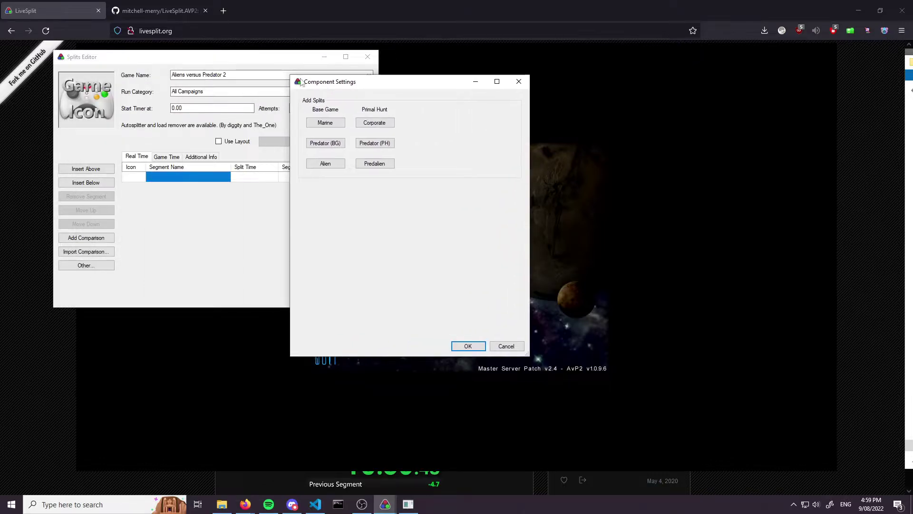
click(519, 81)
Add the base game Marine splits as subsplits from the autosplitter settings, keeping both windows clear of the timer
drag(190, 57, 567, 79)
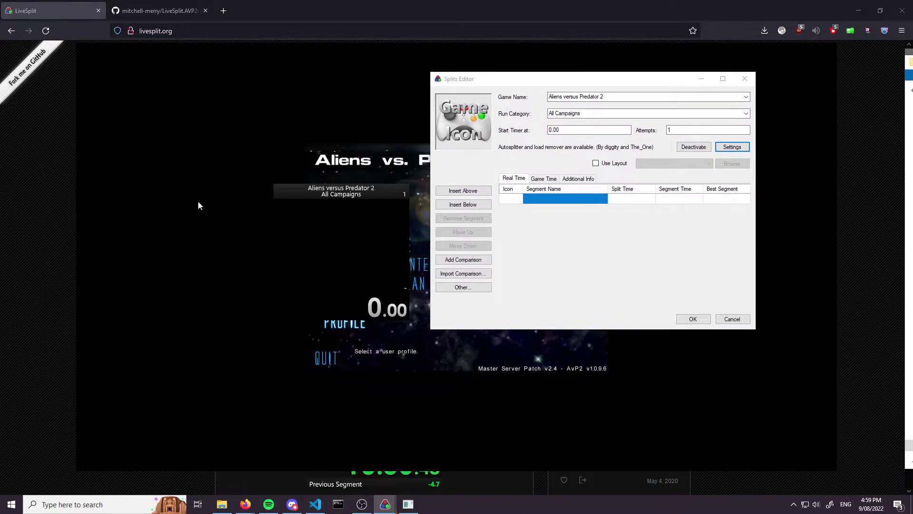
click(727, 148)
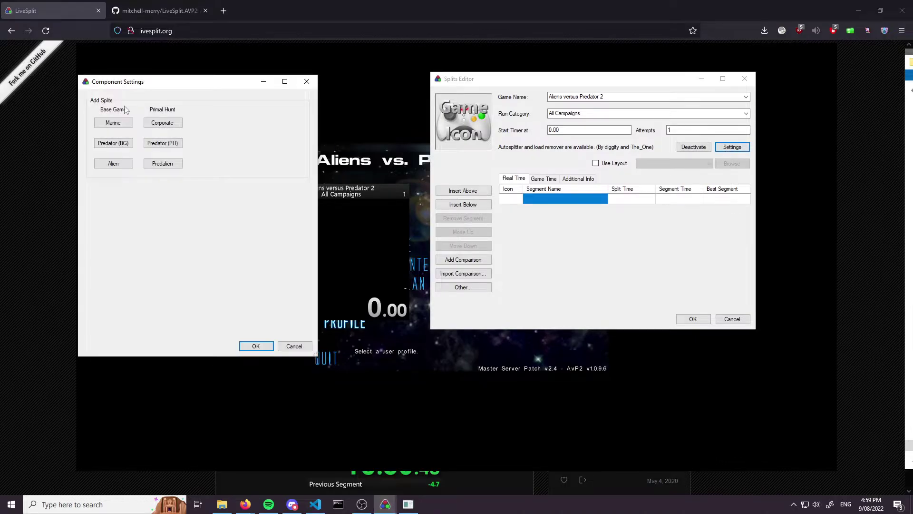
click(113, 124)
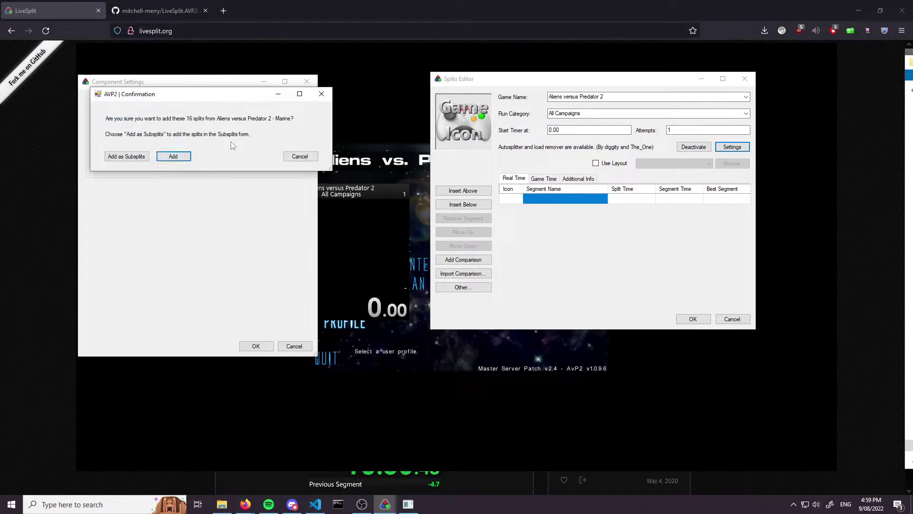
click(127, 156)
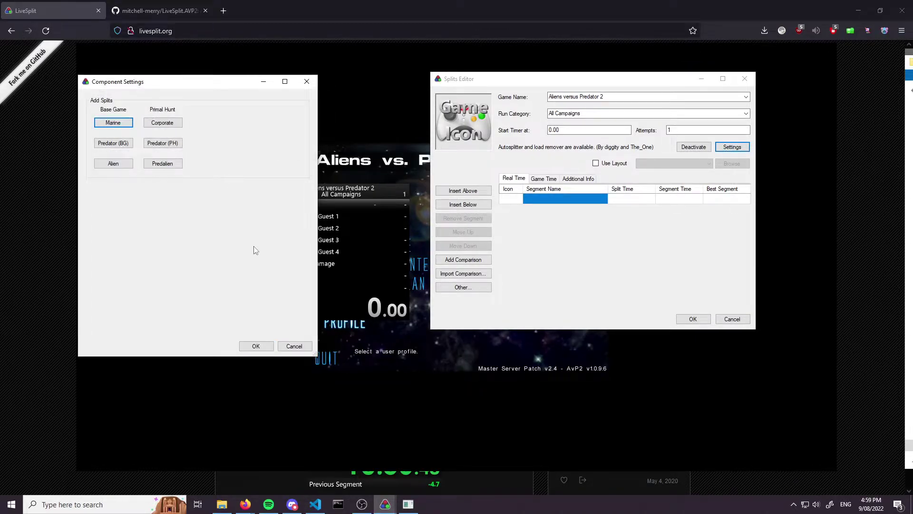
drag(198, 87, 579, 69)
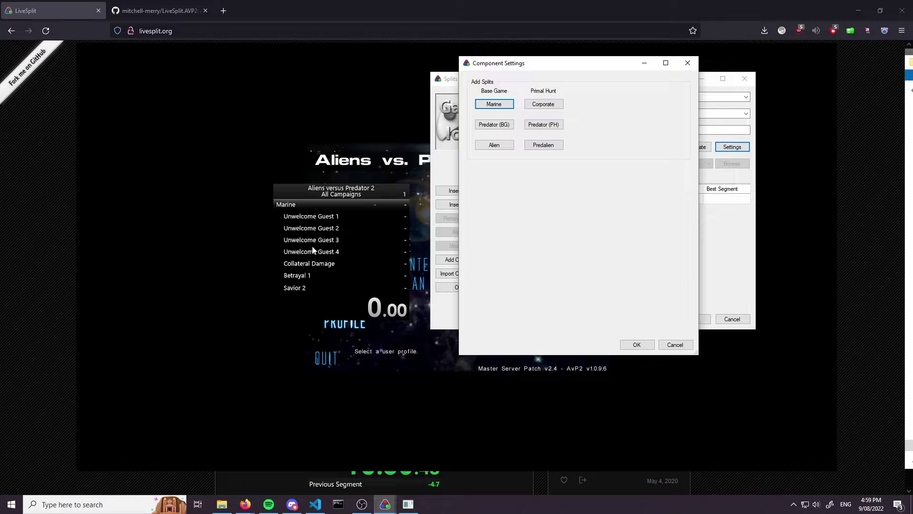
Add the base game Predator splits as subsplits and look through the Marine and Predator groups on the timer
click(500, 124)
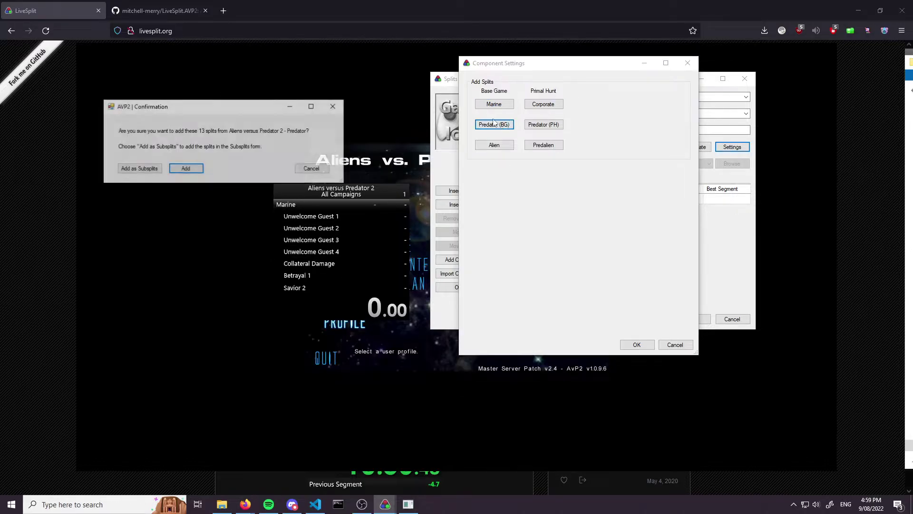
click(145, 169)
scroll(324, 236, down, 8)
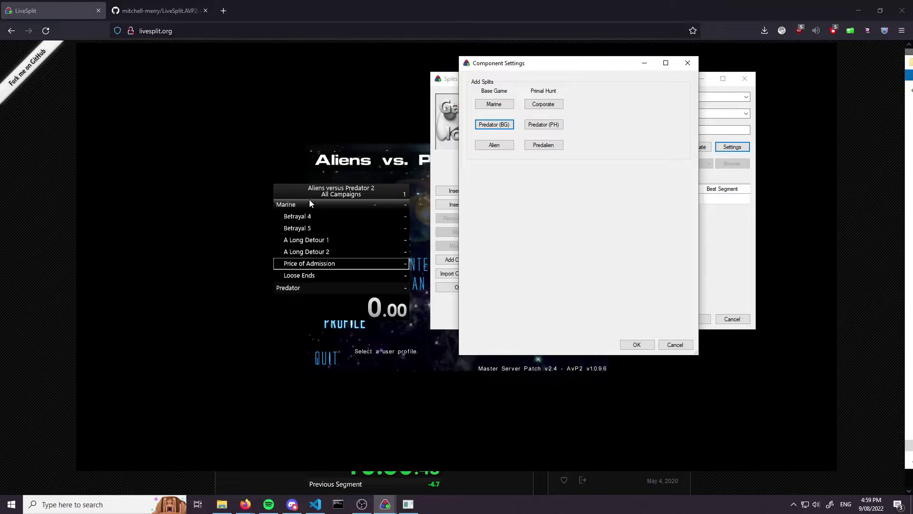
scroll(310, 203, down, 2)
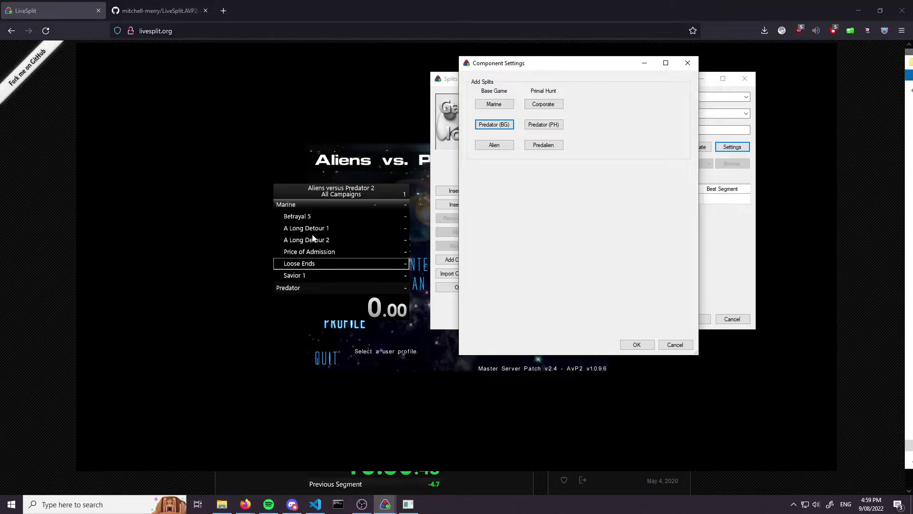
scroll(312, 237, down, 5)
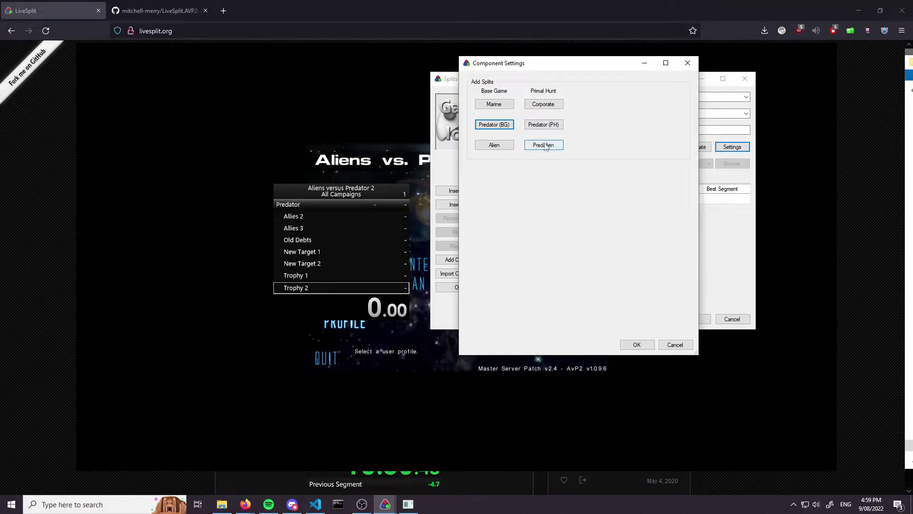
Add the base game Alien splits as subsplits and look through the three campaign groups on the timer
click(495, 145)
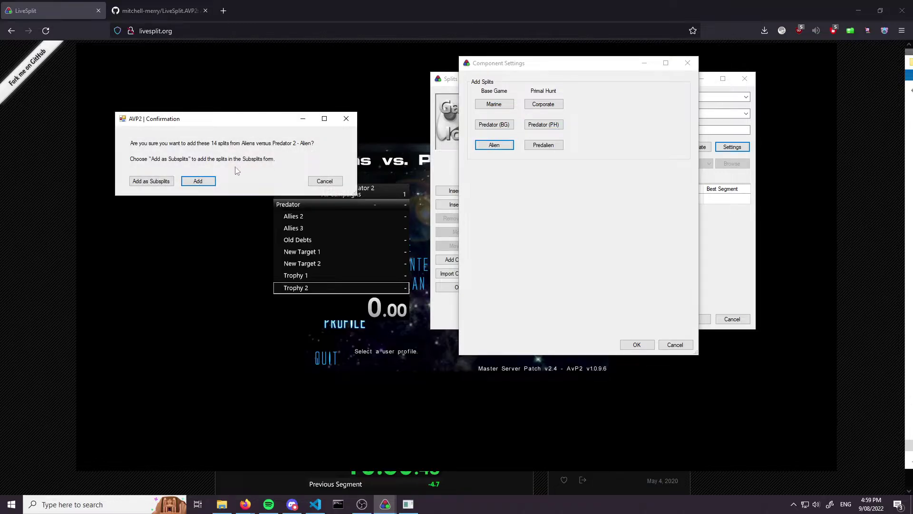
click(166, 182)
scroll(312, 279, down, 5)
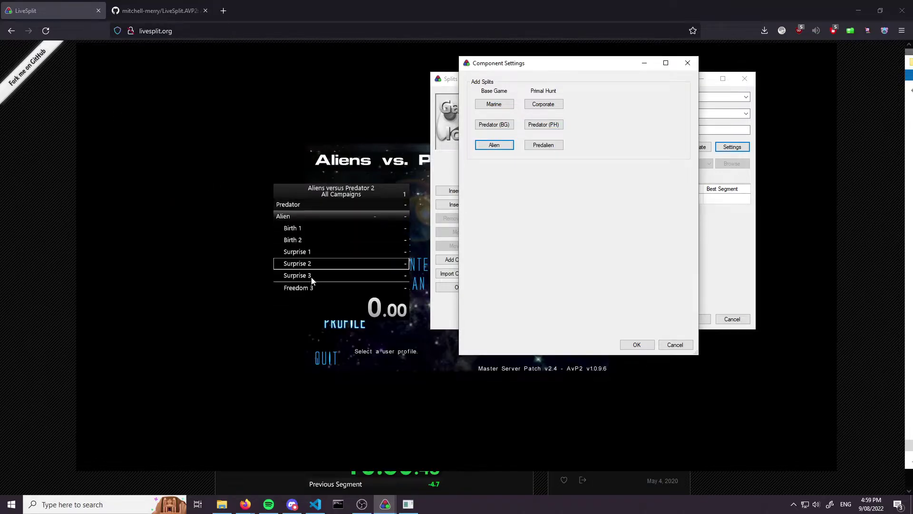
scroll(321, 283, up, 10)
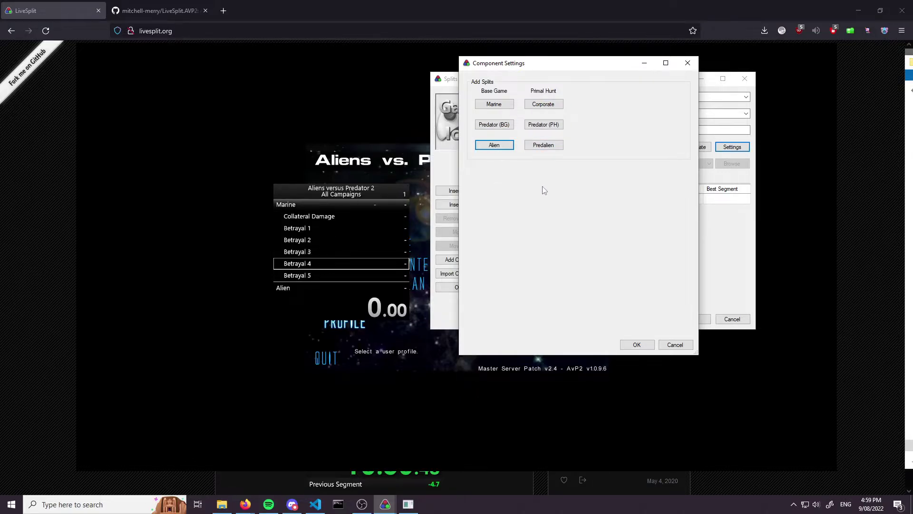
scroll(318, 271, down, 5)
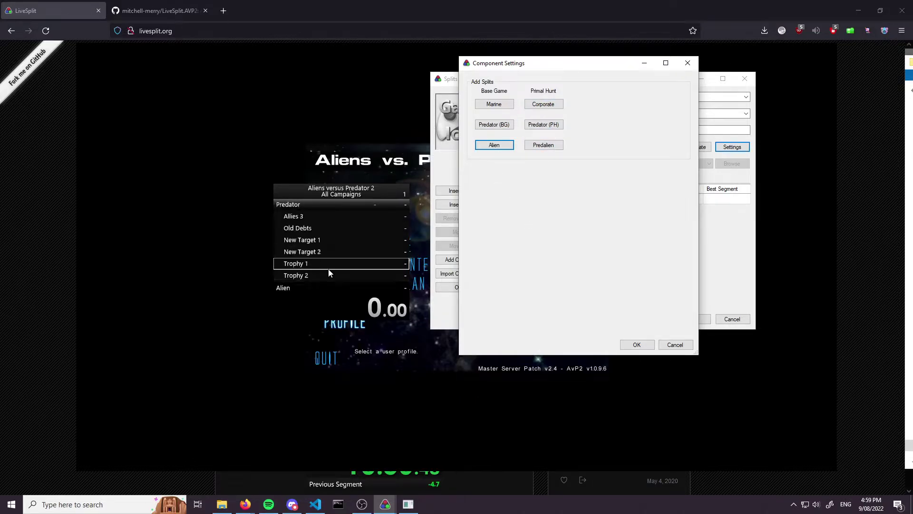
Add the Primal Hunt Corporate, Predator and Predalien splits as subsplits and accept the autosplitter settings and splits
click(543, 104)
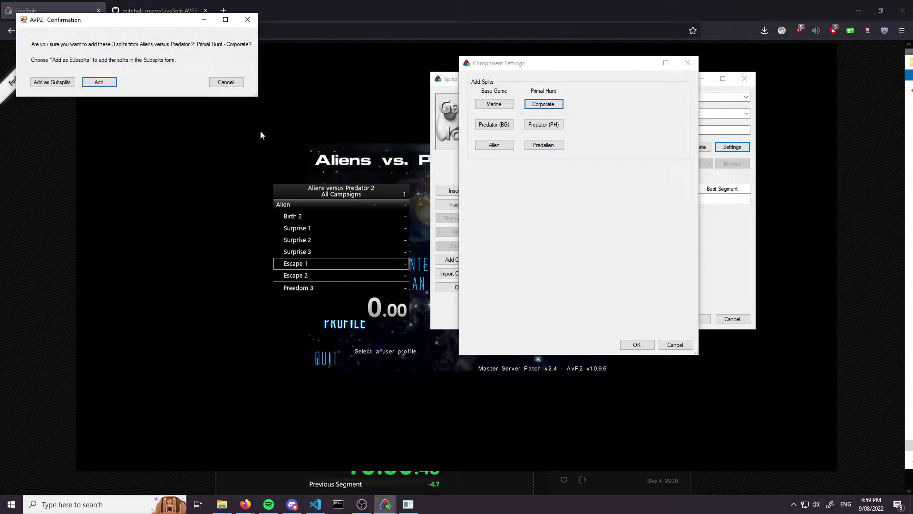
click(50, 82)
click(531, 126)
click(45, 81)
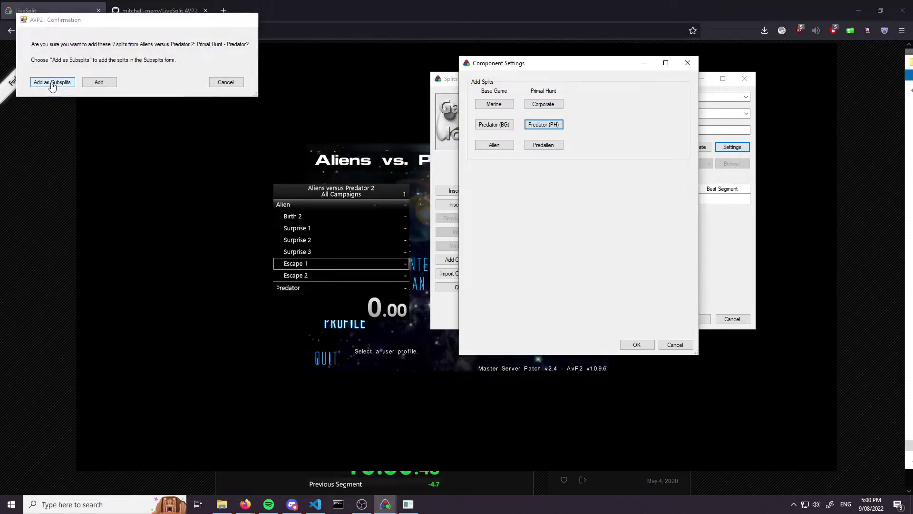
click(528, 143)
click(66, 93)
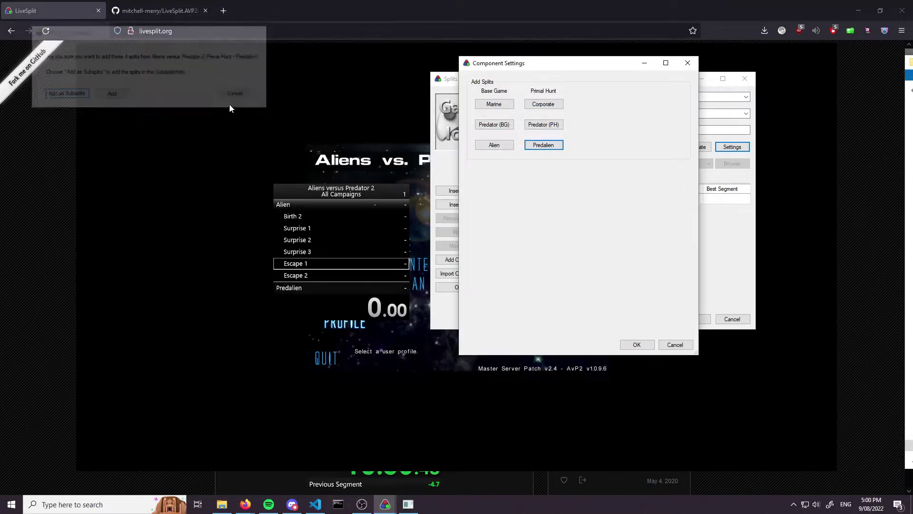
click(637, 345)
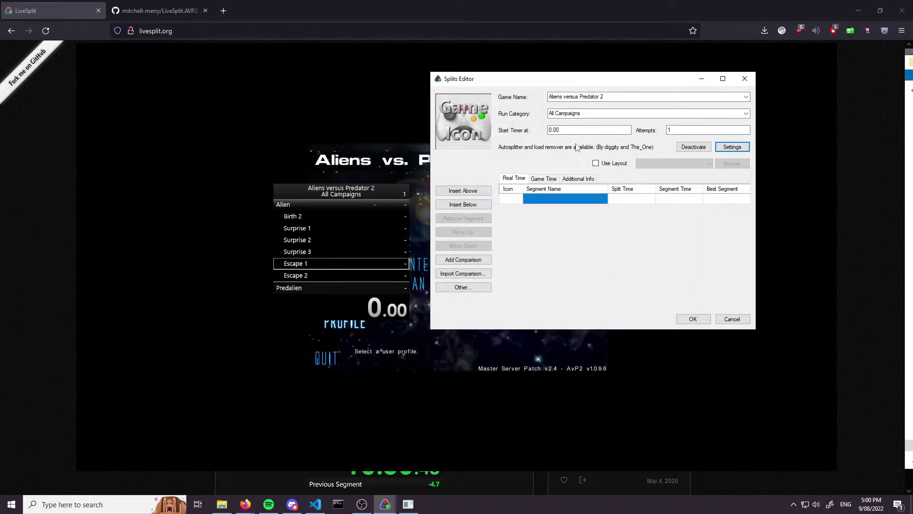
click(688, 318)
Reopen the All Campaigns splits for editing and review the full segment list with its section names
right_click(355, 260)
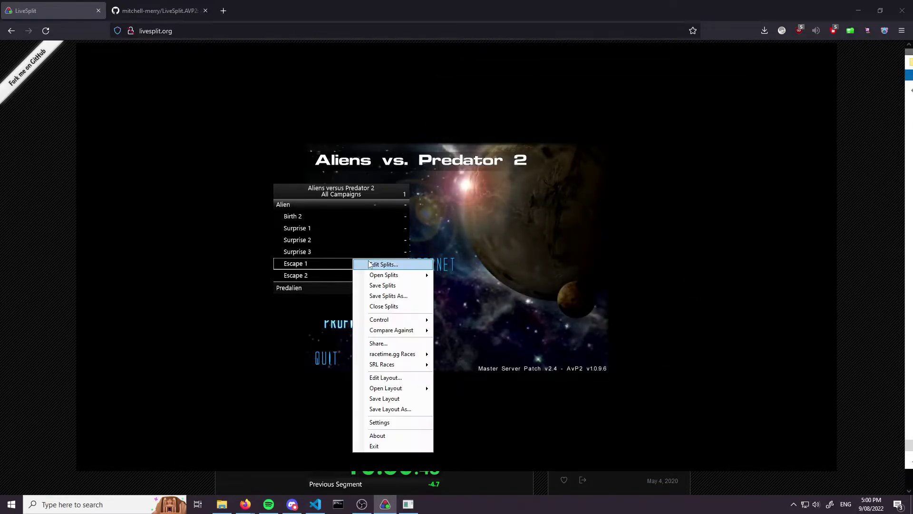
click(372, 265)
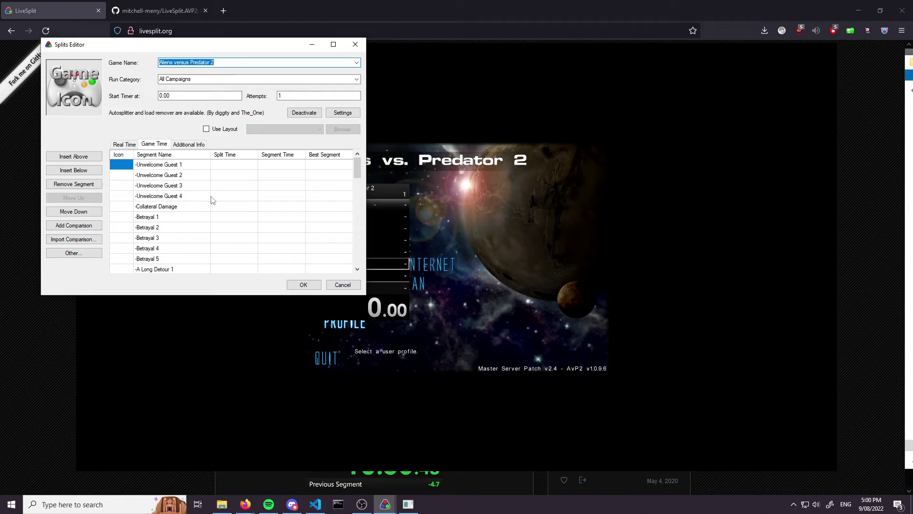
scroll(246, 200, down, 5)
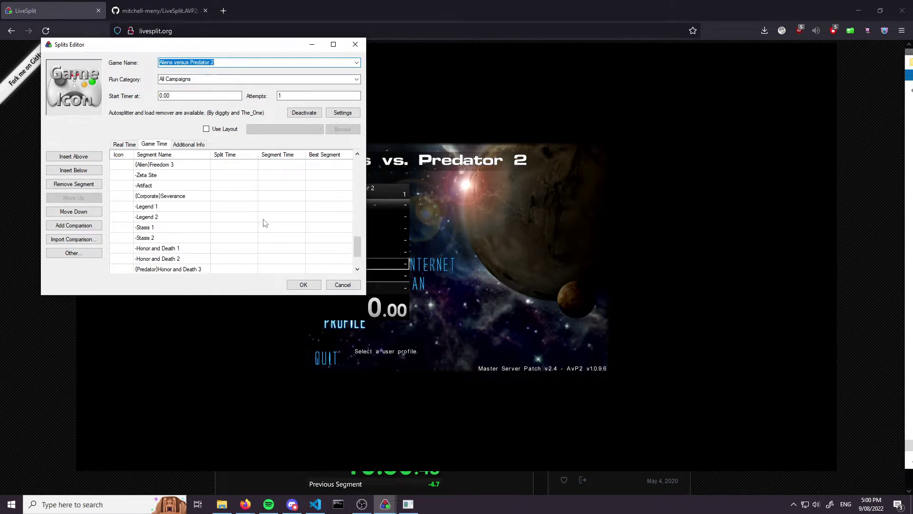
scroll(252, 219, down, 2)
scroll(223, 207, up, 5)
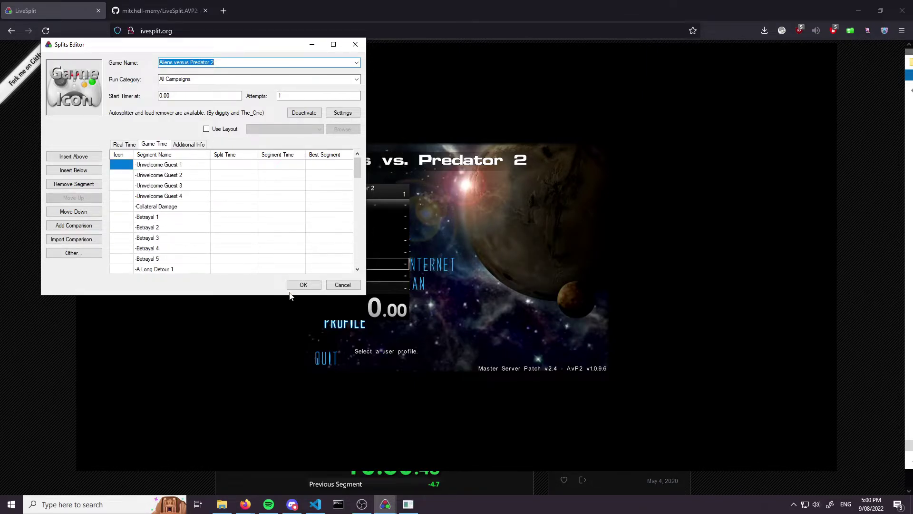
click(303, 284)
Set the total splits of the layout's Subsplits component to 13 and accept the layout
right_click(344, 267)
click(366, 380)
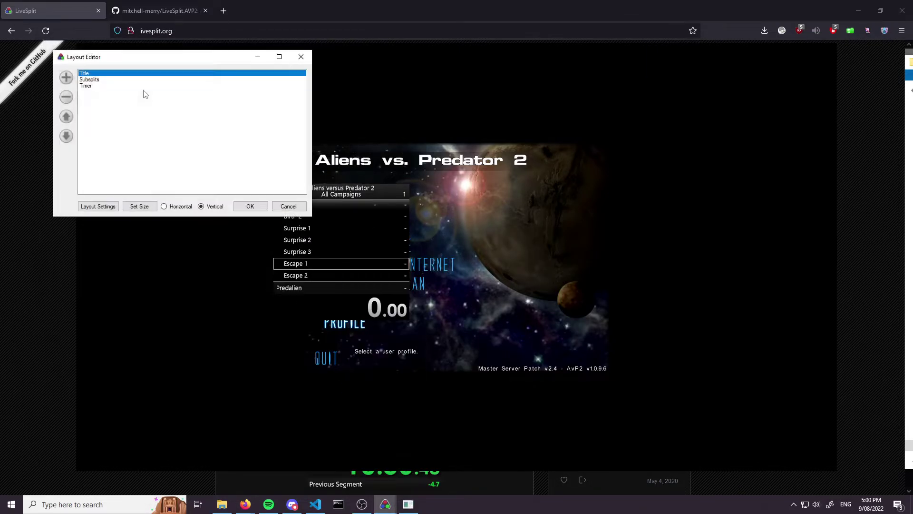
click(91, 79)
double_click(90, 80)
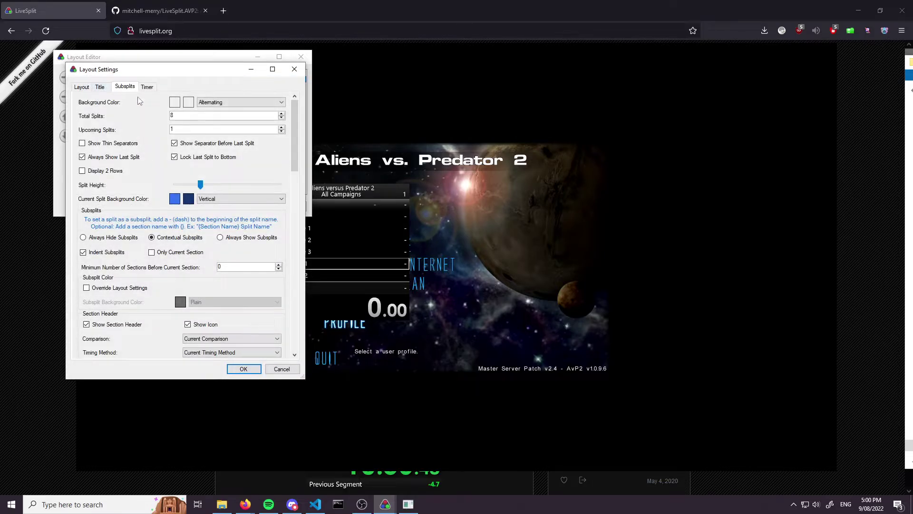
click(281, 115)
click(281, 116)
click(281, 115)
click(281, 115)
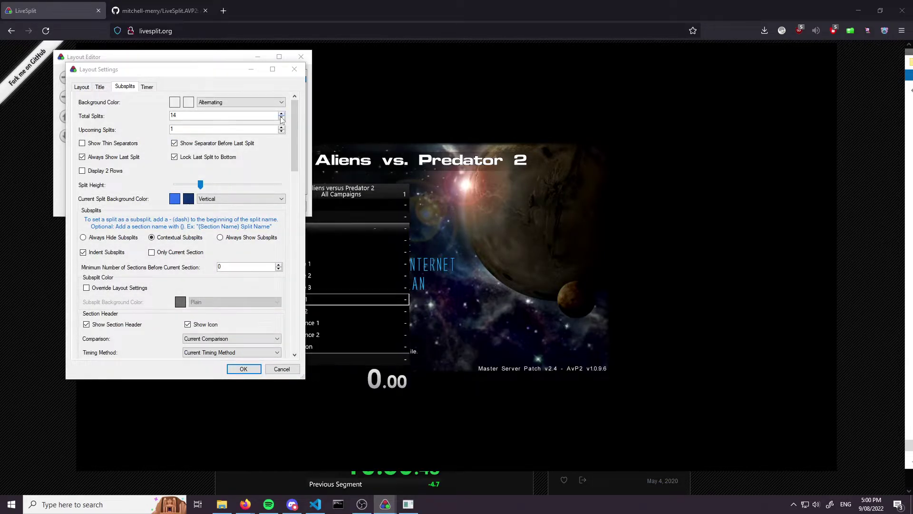
click(281, 115)
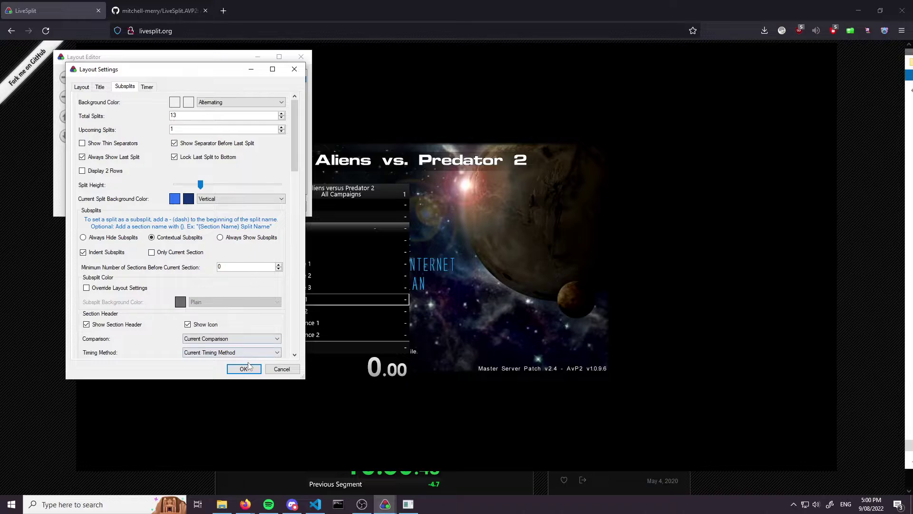
click(244, 369)
click(248, 205)
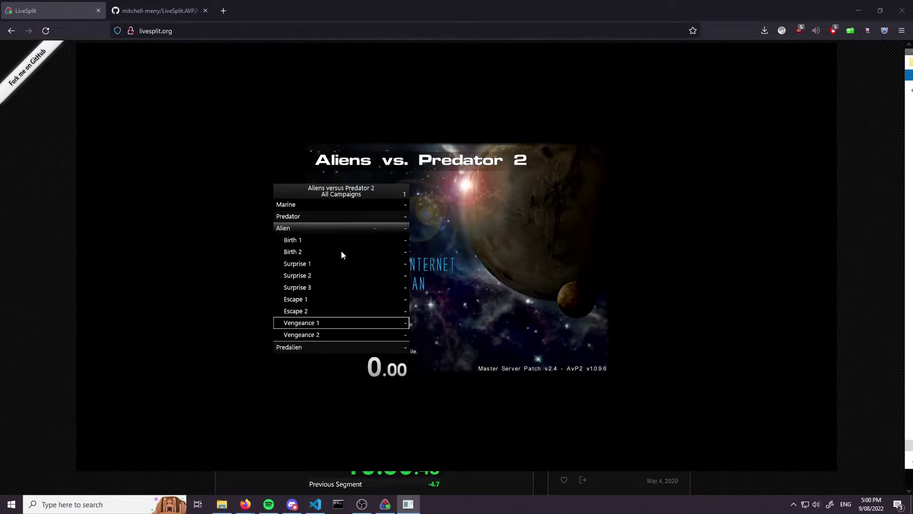
Look through all six campaign groups on the timer and move the timer clear of the game's menu
scroll(341, 257, down, 10)
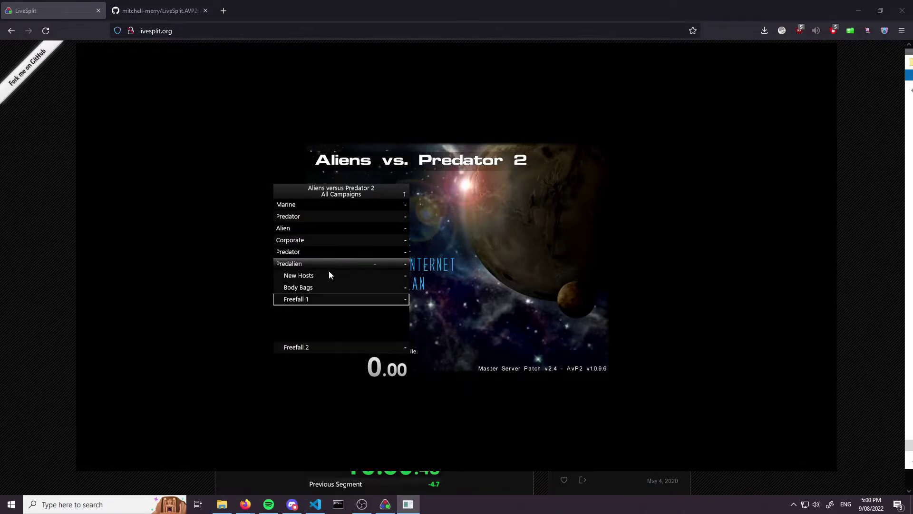
scroll(329, 275, up, 10)
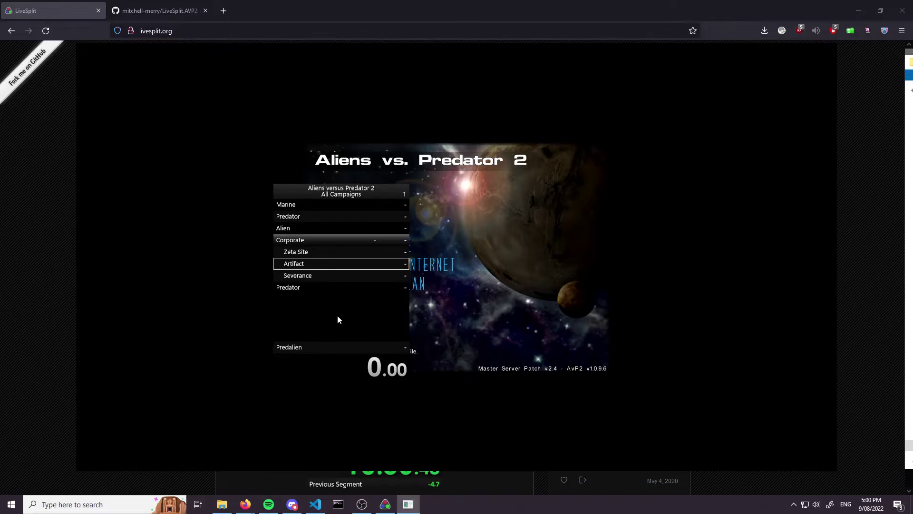
drag(368, 375, 150, 314)
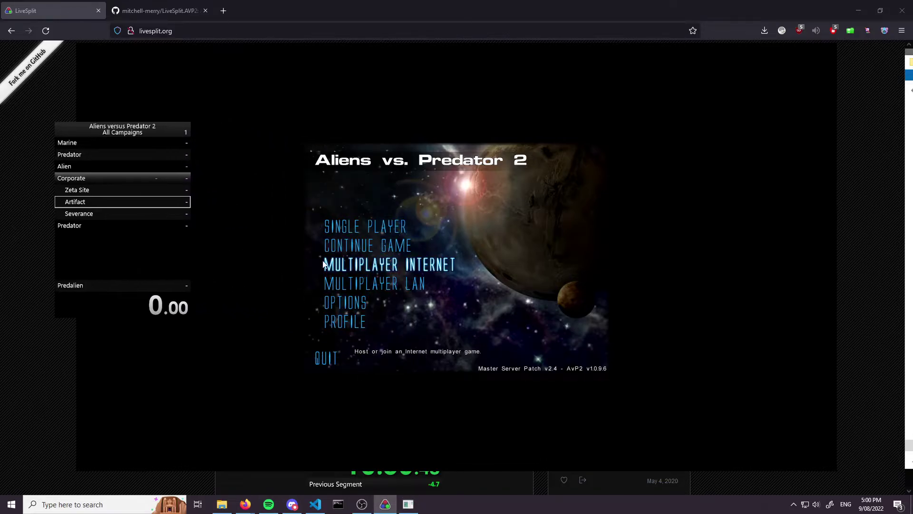
Start a single-player Marine mission in Aliens vs. Predator 2 to run the autosplitter
click(368, 232)
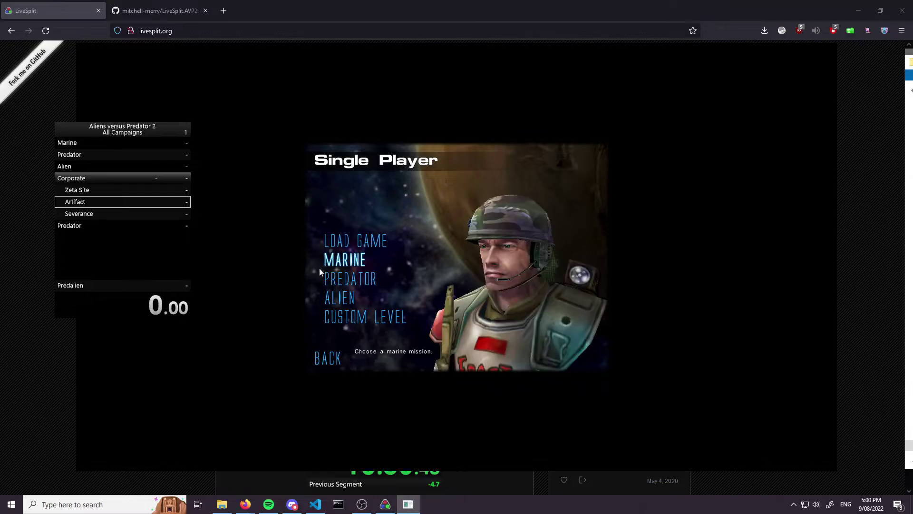
click(340, 253)
click(551, 350)
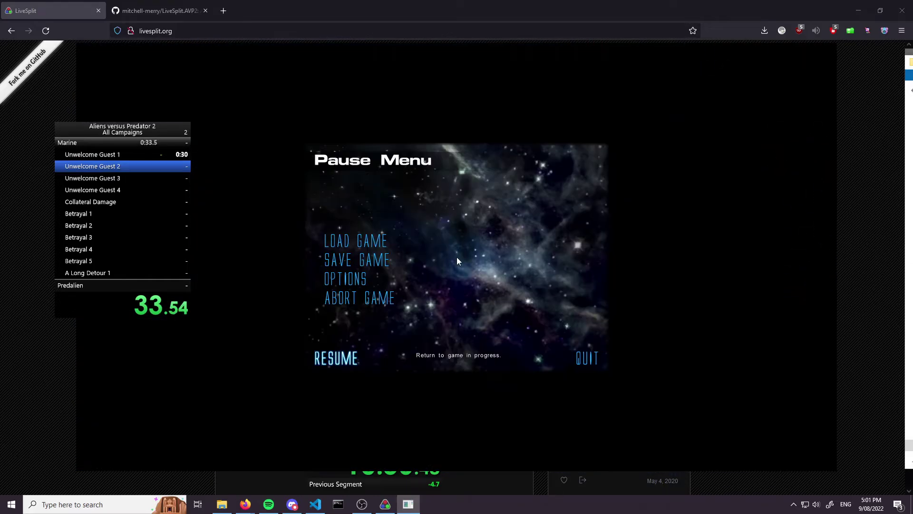
Switch to Firefox and open speedrun.com/avp2 in a new tab
key(ctrl+t)
text(speedrun.com/a)
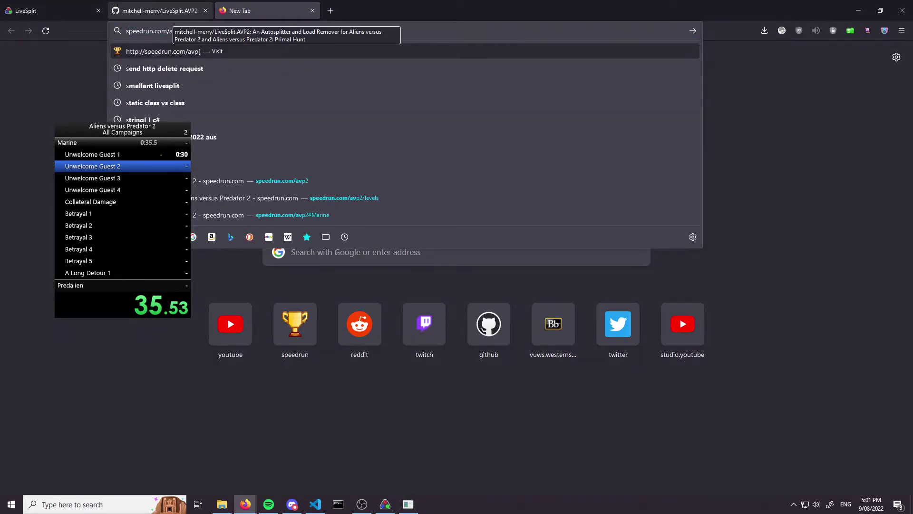
text(vp2)
key(Return)
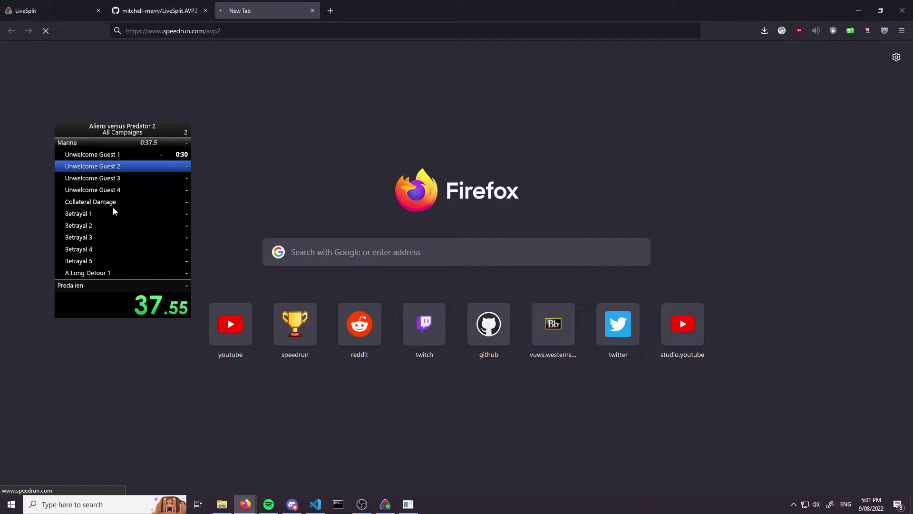
Move the timer clear of the leaderboard and reset the run, updating the best times
drag(113, 207, 72, 210)
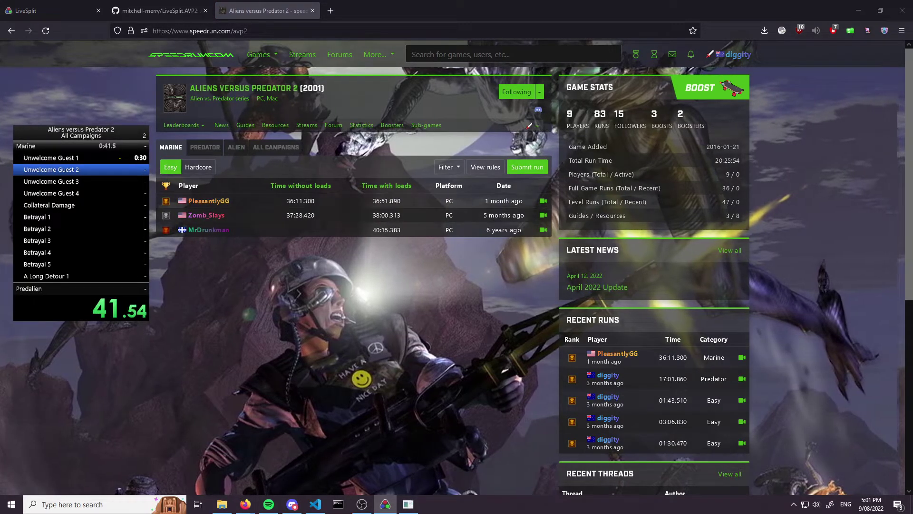
key(KP_3)
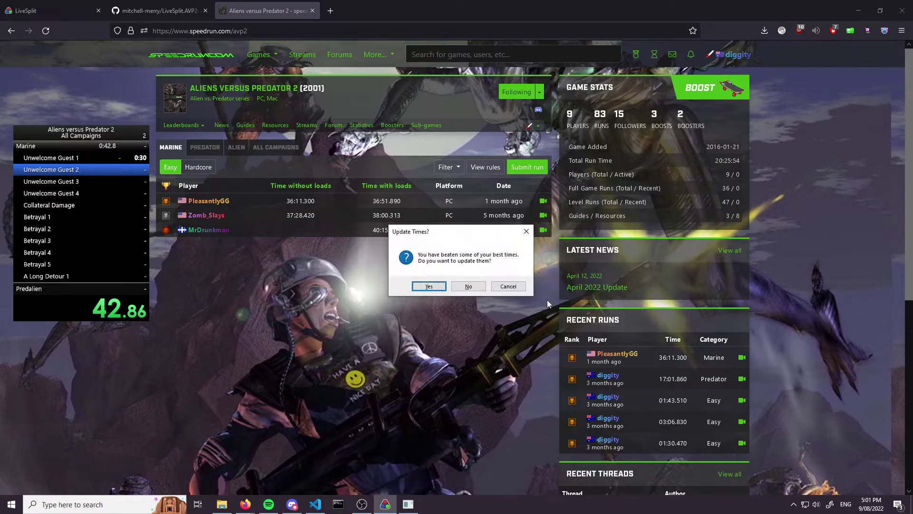
click(429, 285)
Add a second Timer component to the layout
right_click(104, 264)
click(150, 375)
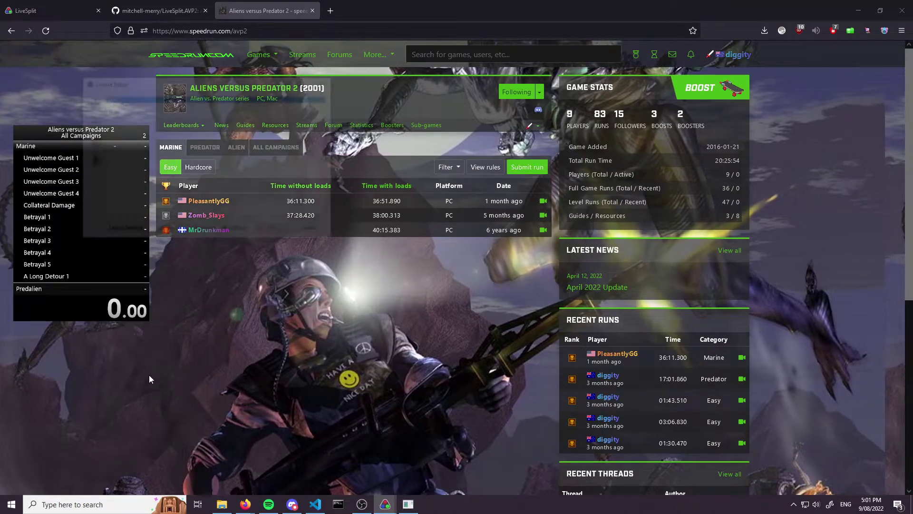
click(91, 101)
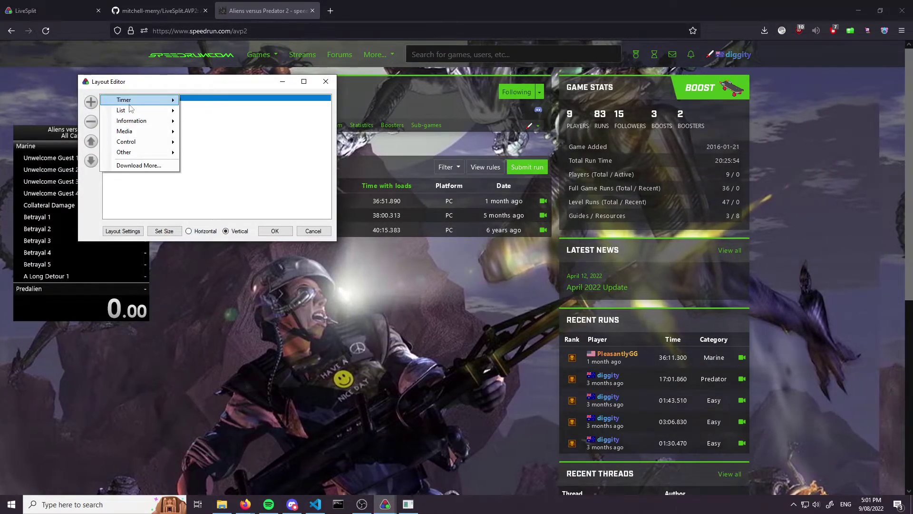
mouse_move(142, 99)
click(205, 109)
Set the second timer's timing method to Real Time, compare it with the first timer's settings, and accept the layout
double_click(193, 117)
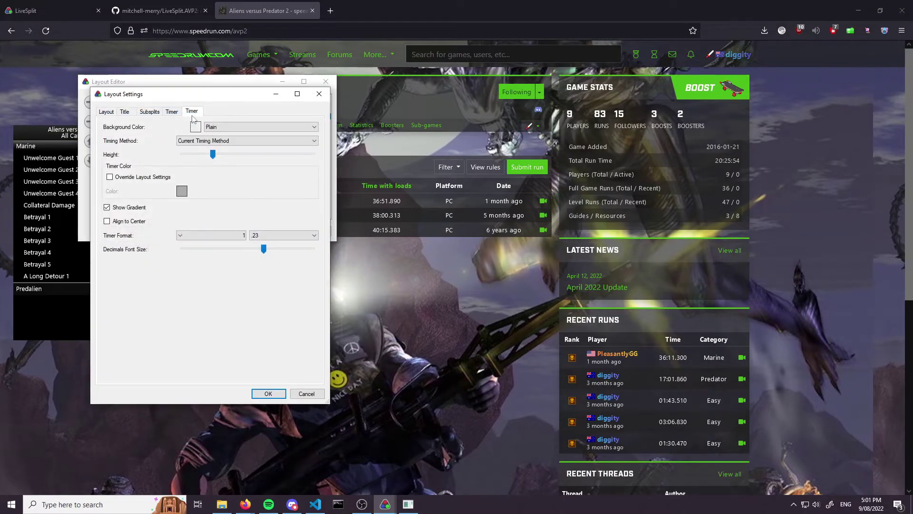
click(204, 141)
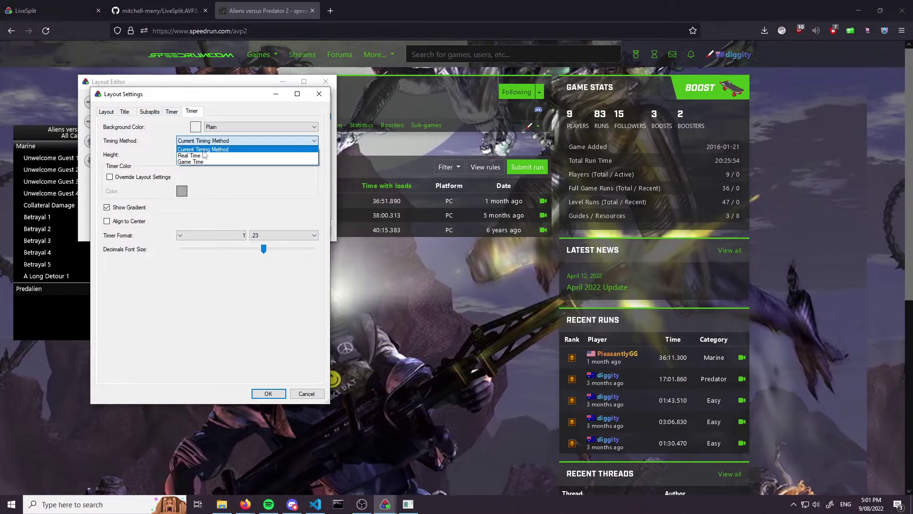
click(204, 149)
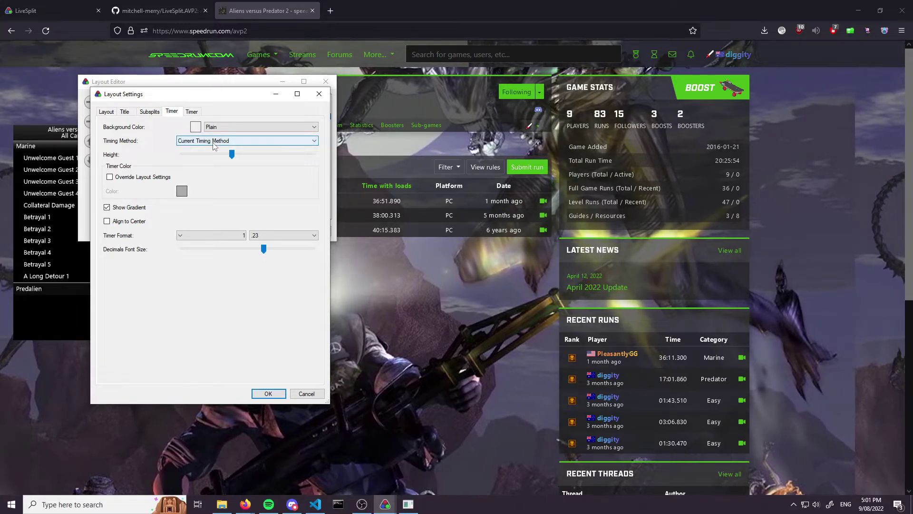
click(192, 111)
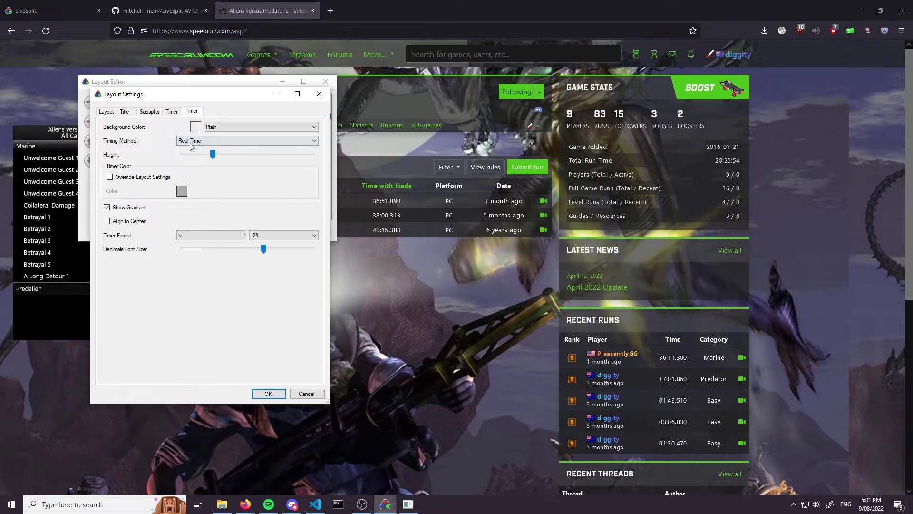
click(269, 394)
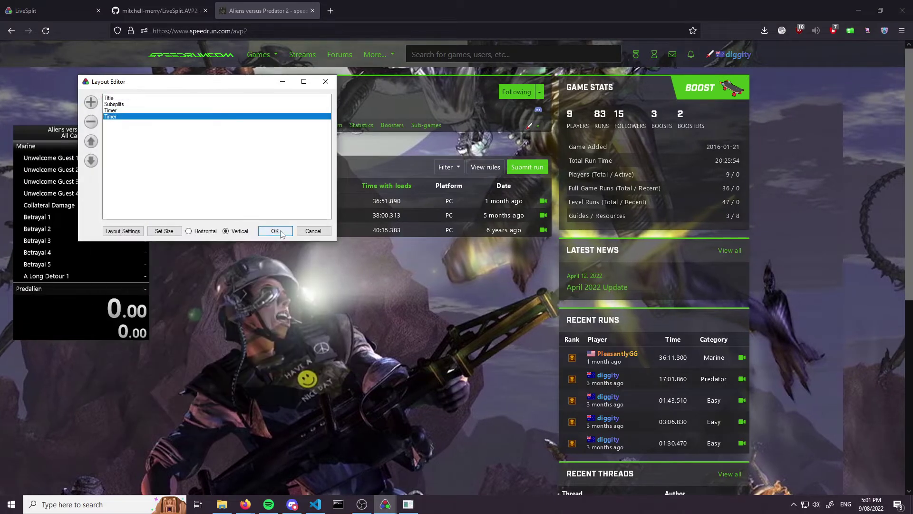
click(280, 233)
Reopen the layout for editing and check the second timer's settings beside the timer display
right_click(129, 301)
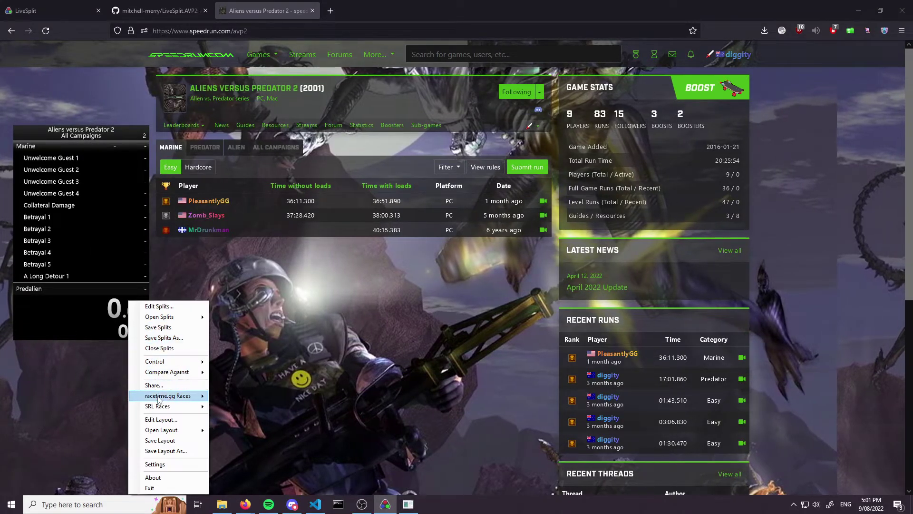
click(162, 418)
click(137, 141)
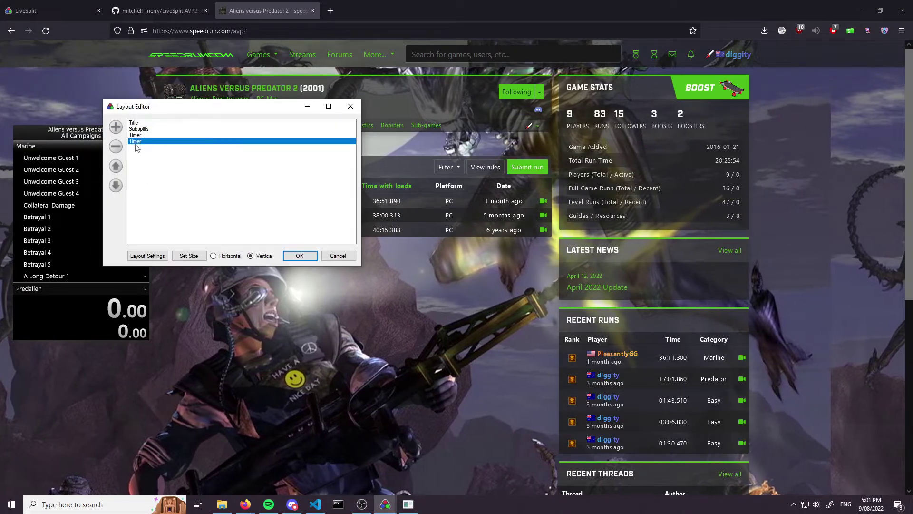
double_click(136, 143)
drag(237, 112, 325, 109)
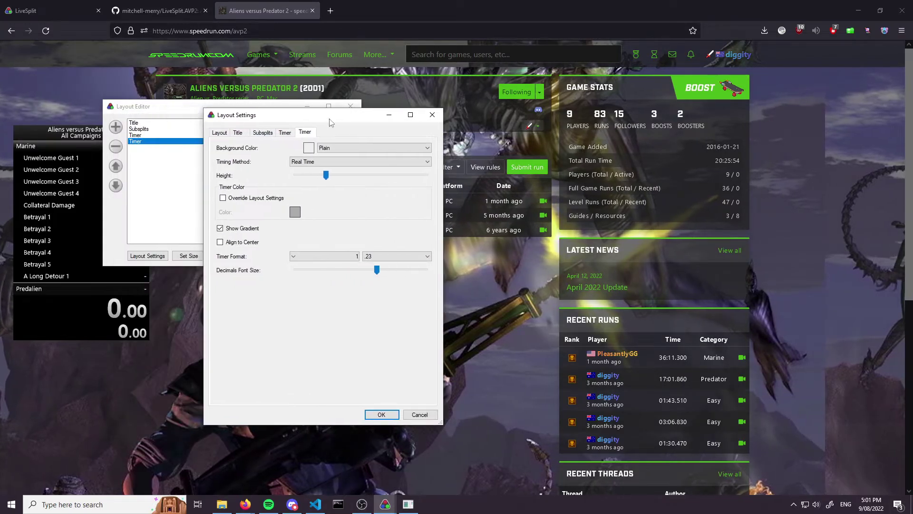
click(381, 414)
Replace the first Timer component in the layout with a Detailed Timer
click(138, 136)
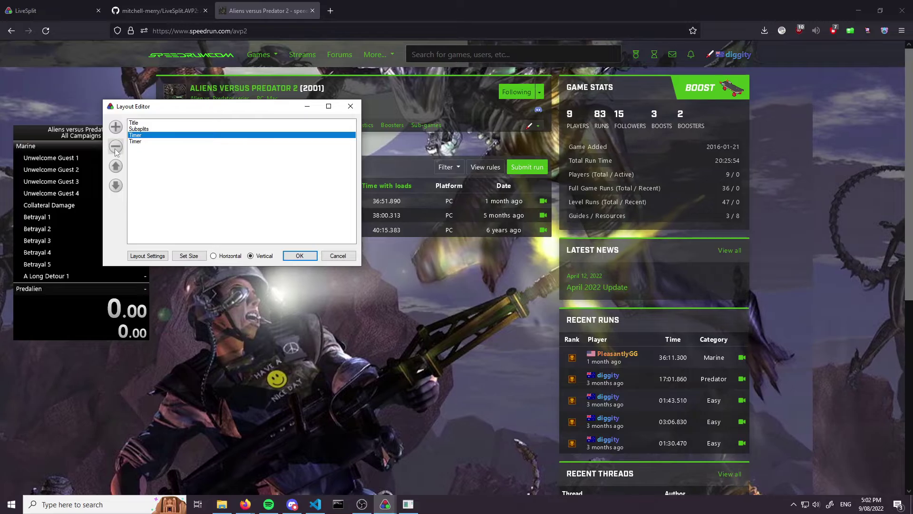
click(116, 146)
click(116, 126)
mouse_move(157, 129)
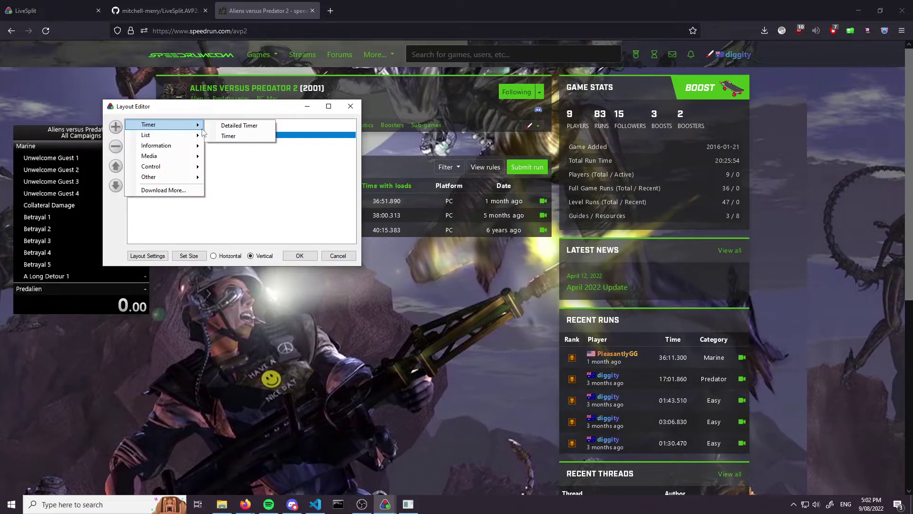
click(238, 125)
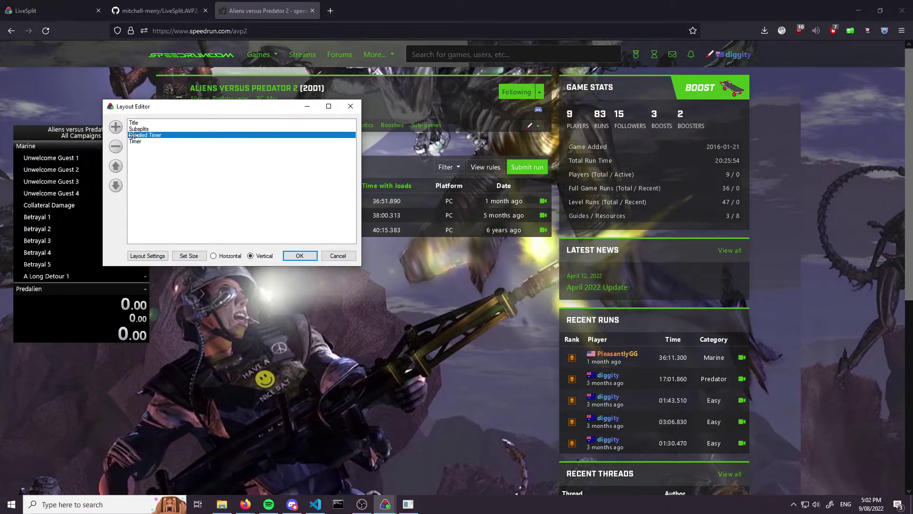
Review the Detailed Timer's timing method options, keep Current Timing Method, and accept the layout
double_click(134, 137)
click(152, 71)
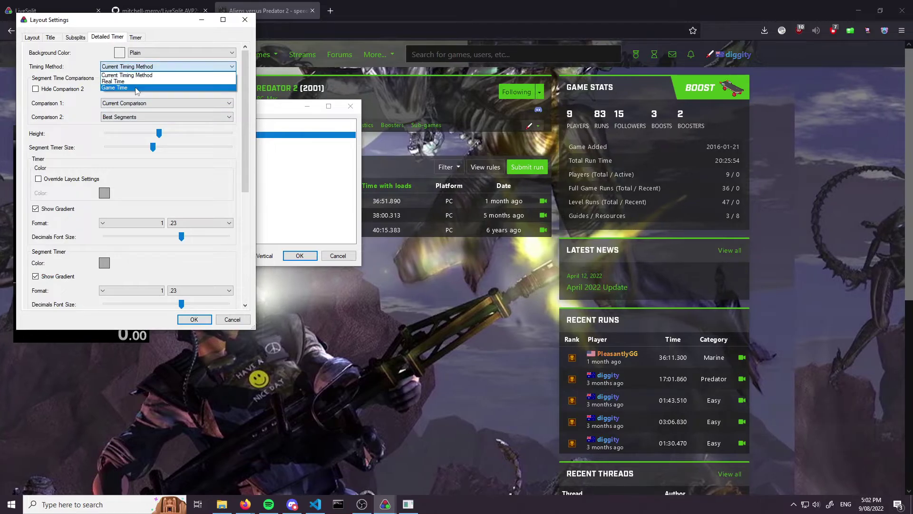
click(133, 69)
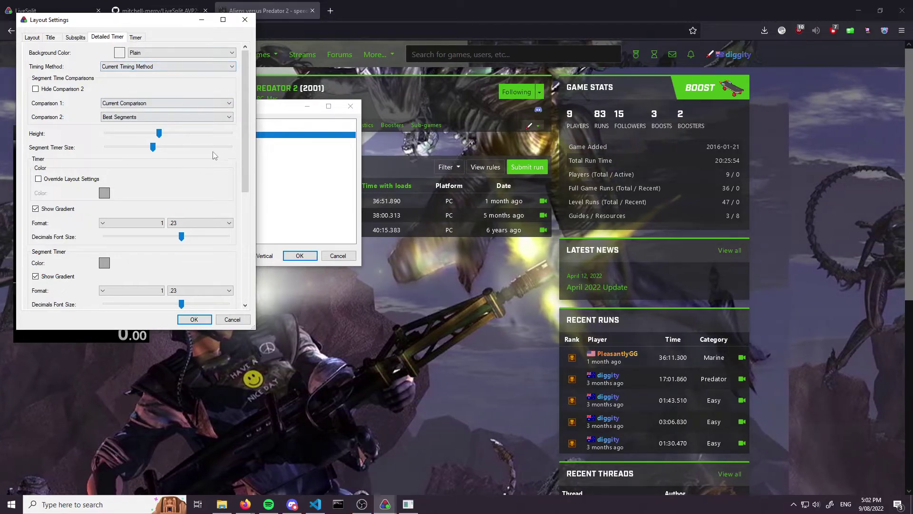
click(194, 319)
click(299, 256)
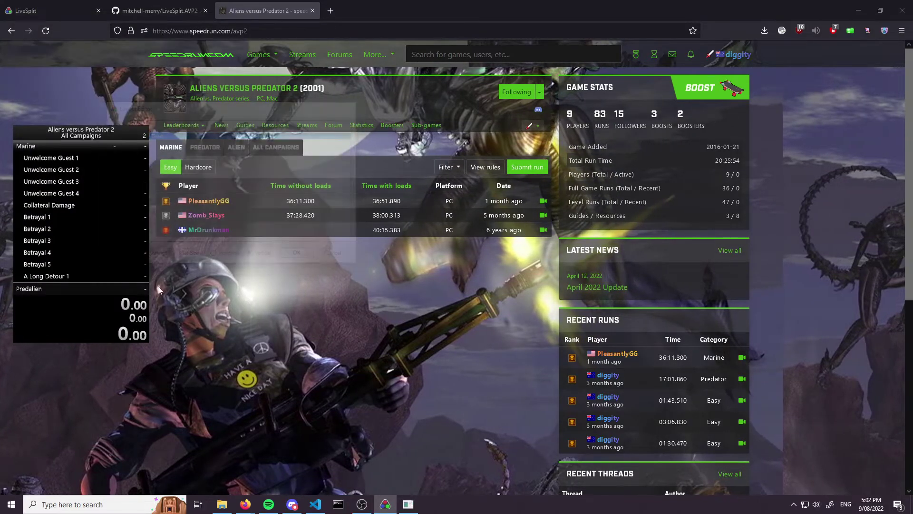
Reopen the layout for editing, look over the Detailed Timer's settings, and leave them without making changes
right_click(137, 304)
click(167, 419)
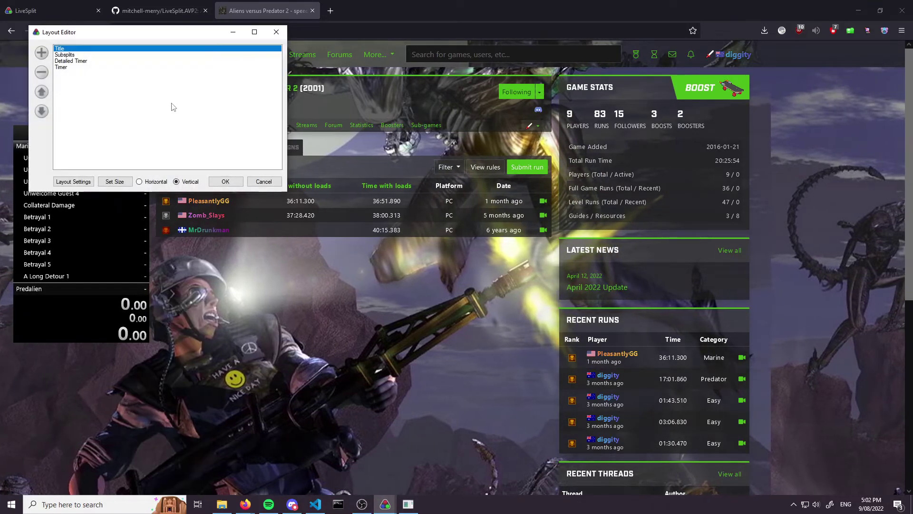
double_click(79, 62)
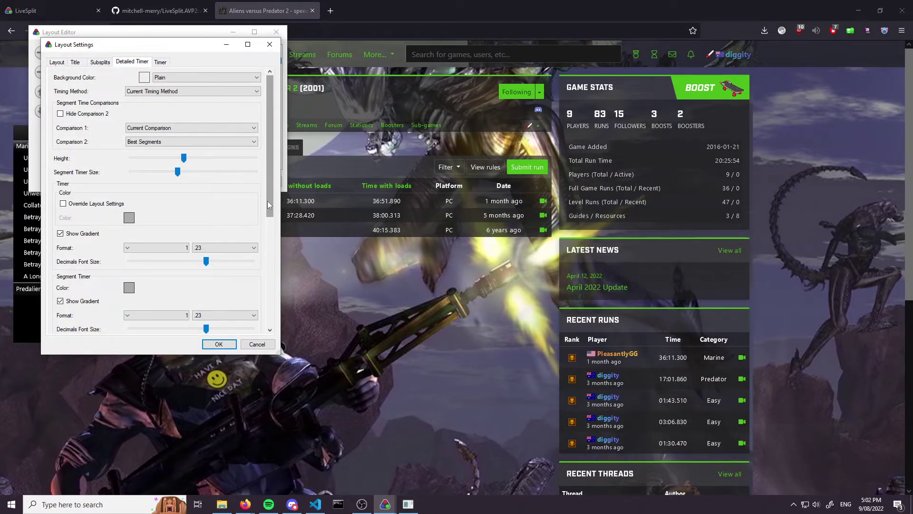
click(256, 344)
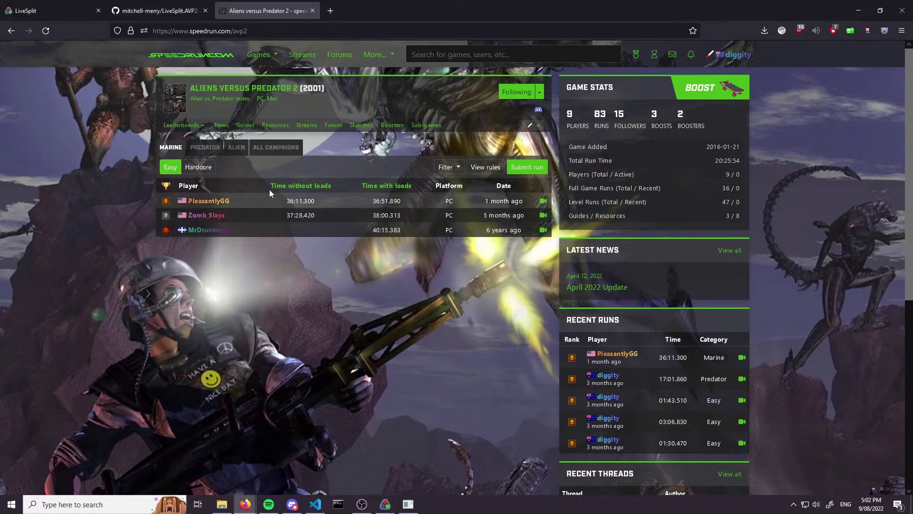
Open the top Predator Easy run from the speedrun.com leaderboard and pause its YouTube video to examine the timer layout
click(205, 147)
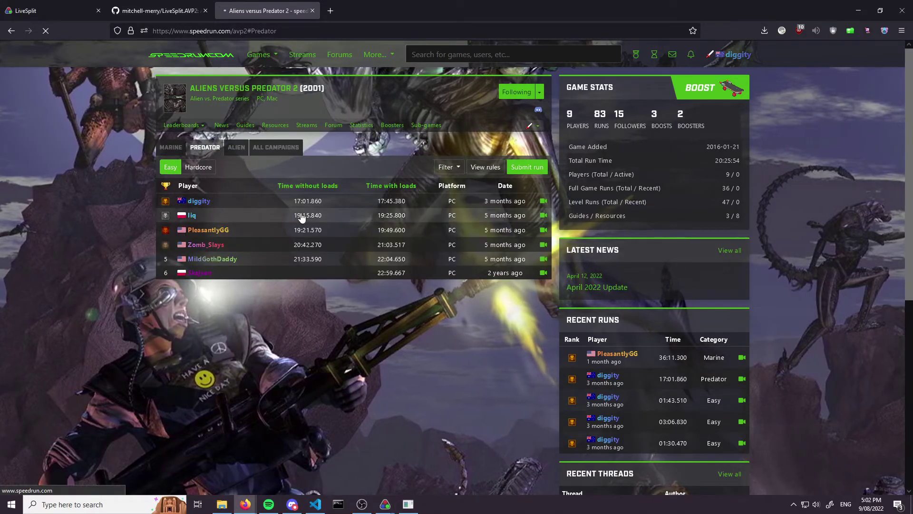
click(268, 204)
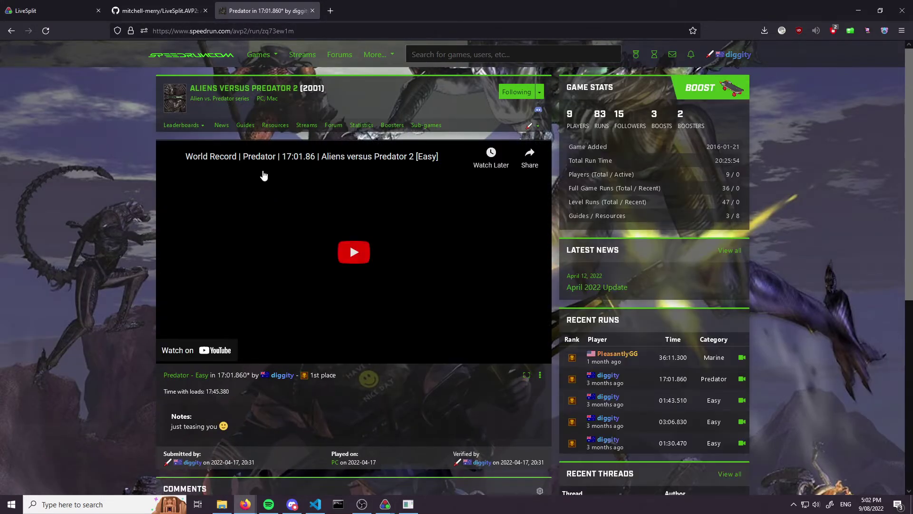
click(269, 157)
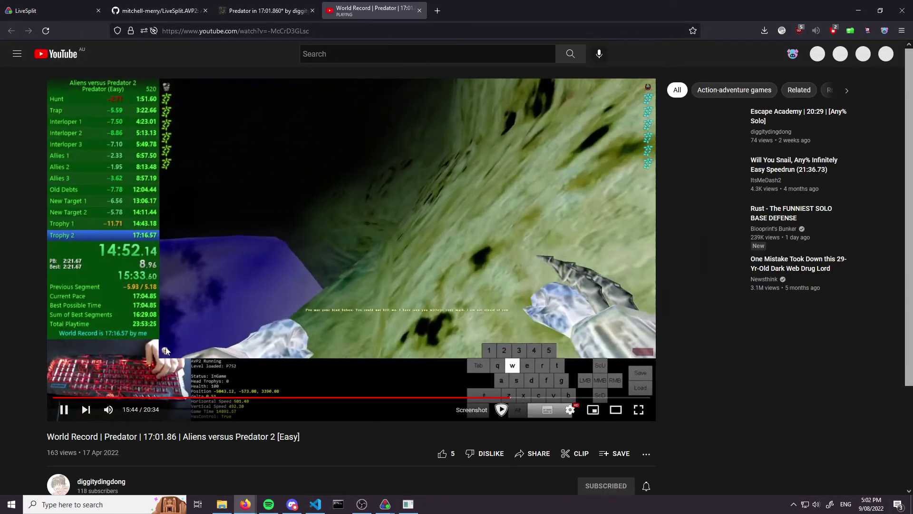
click(171, 363)
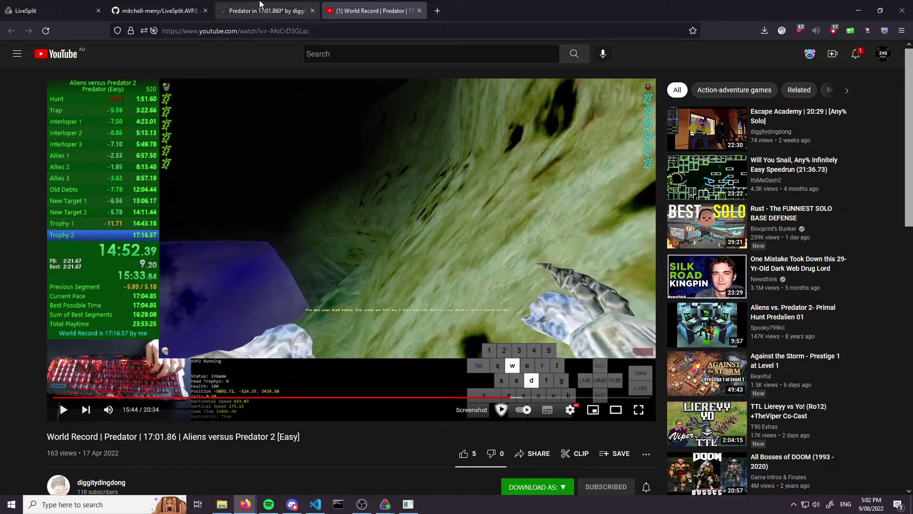
Revisit the LiveSplit.AVP2 GitHub repository and the LiveSplit website in the browser
click(257, 10)
click(179, 4)
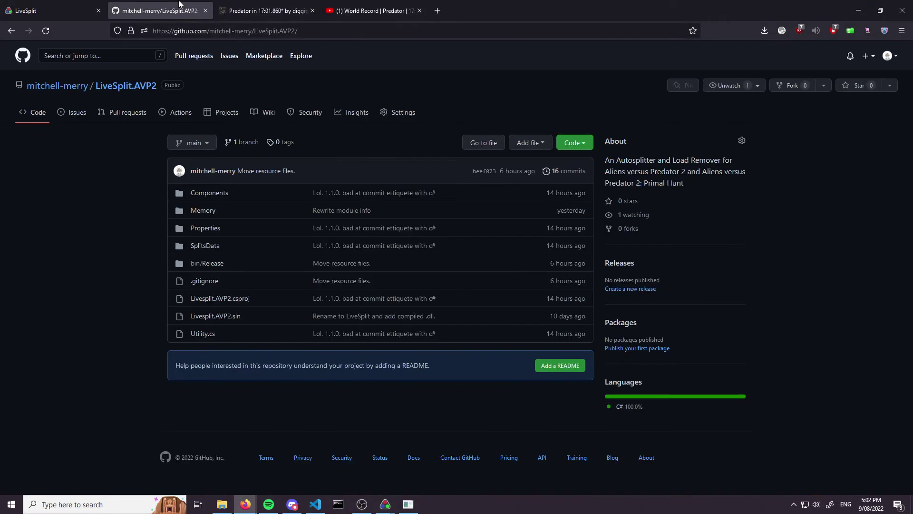
click(95, 4)
Switch to LiveSplit's open layout editor and close it without applying changes
mouse_move(385, 504)
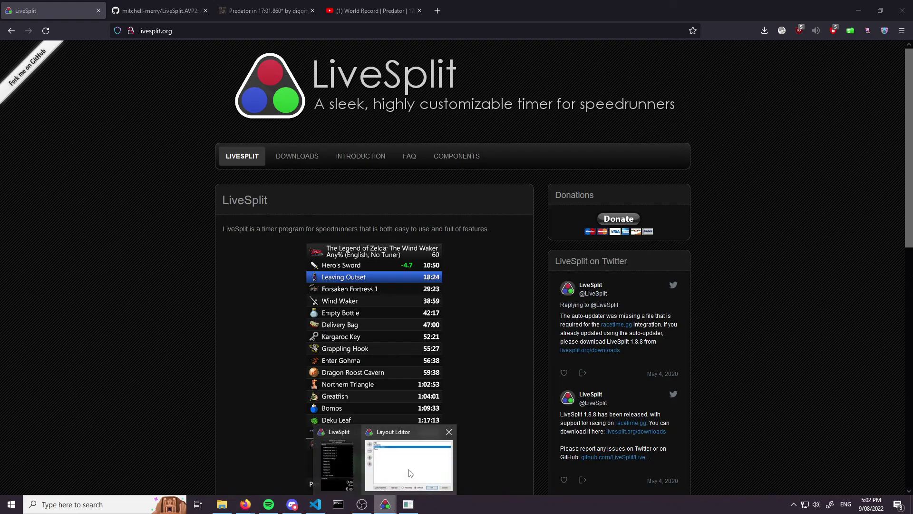
click(411, 471)
click(264, 181)
Open the splits for editing, review the autosplitter's base game and Primal Hunt split options, and accept both dialogs
right_click(99, 273)
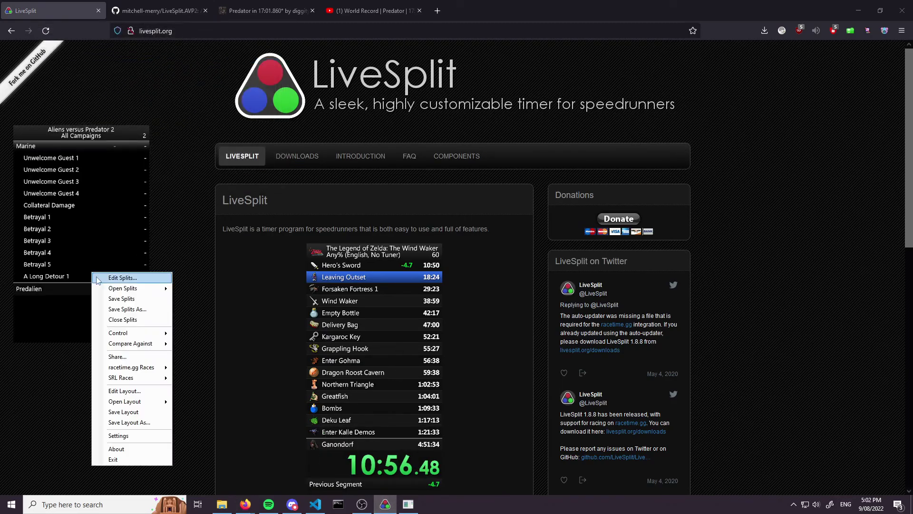
click(117, 280)
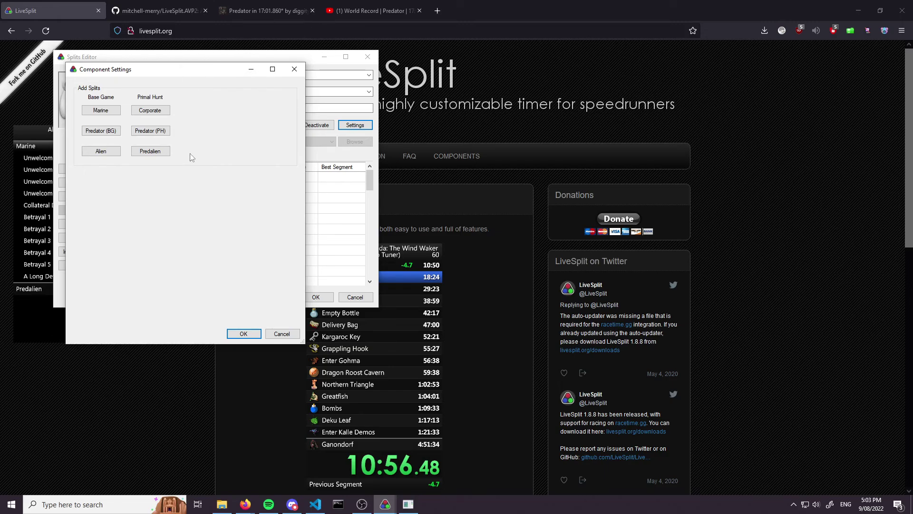
click(249, 334)
click(315, 297)
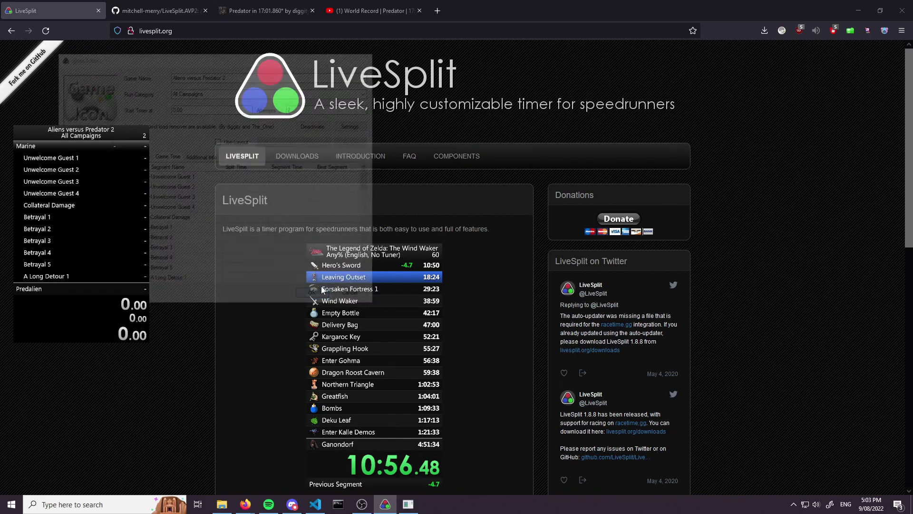